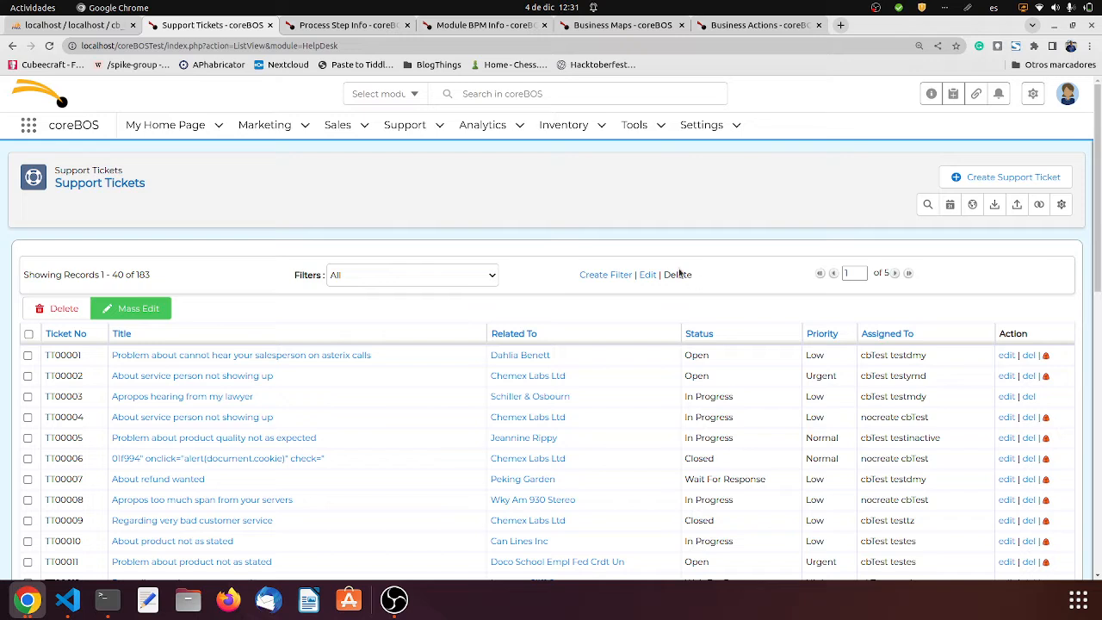
# - Examine the Process More Information step record and open the support ticket "Problem about cannot hear your salesperson on asterix calls"
pyautogui.click(345, 31)
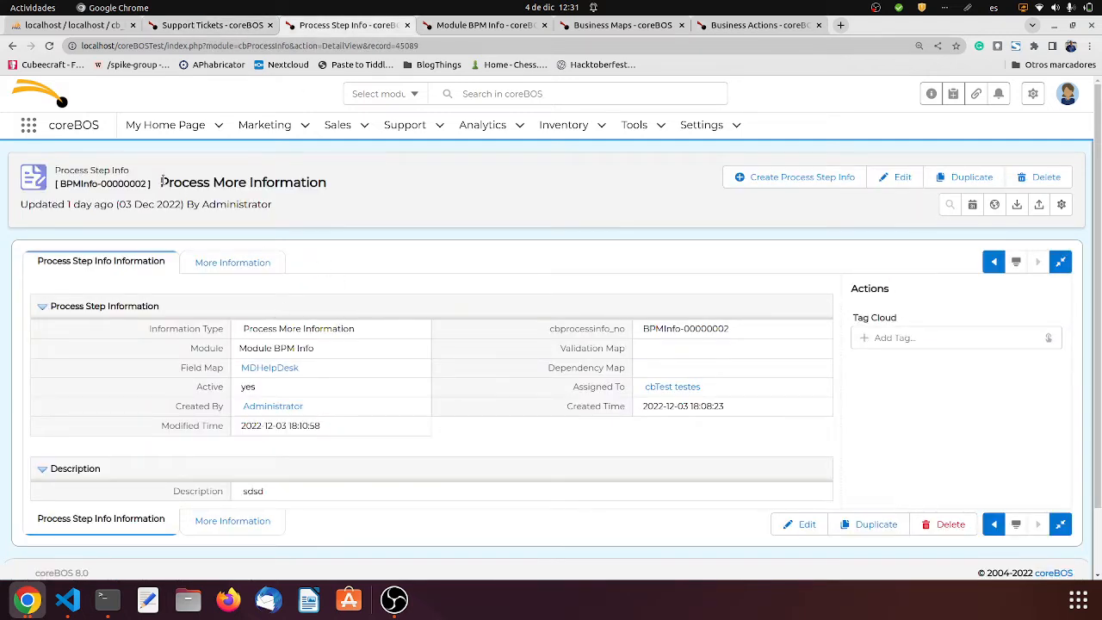
pyautogui.moveTo(162, 183); pyautogui.dragTo(330, 189)
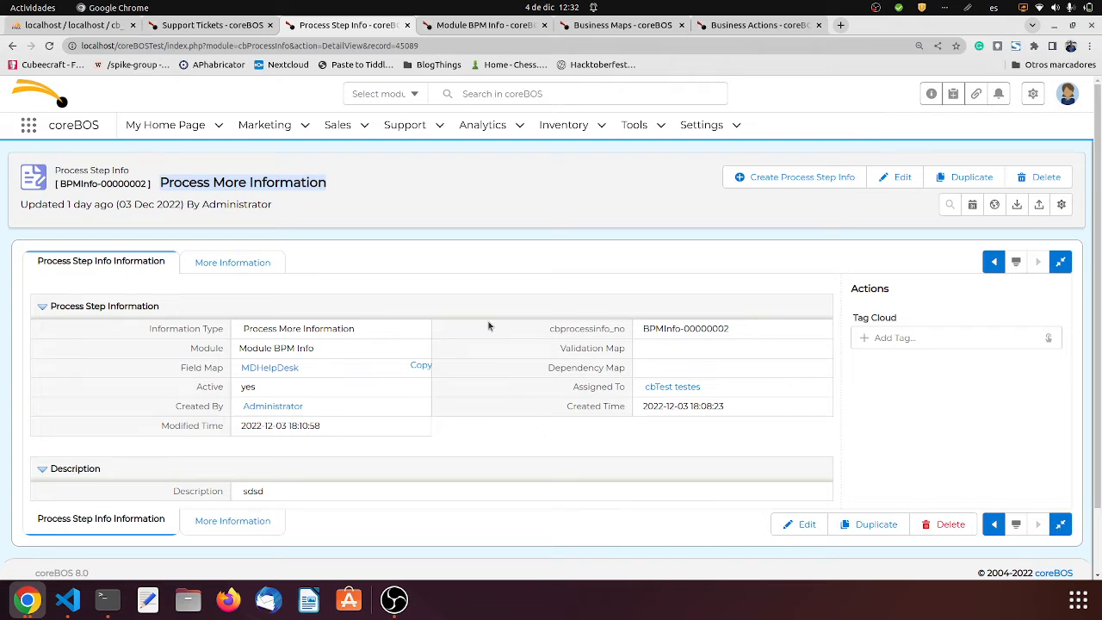
pyautogui.click(248, 26)
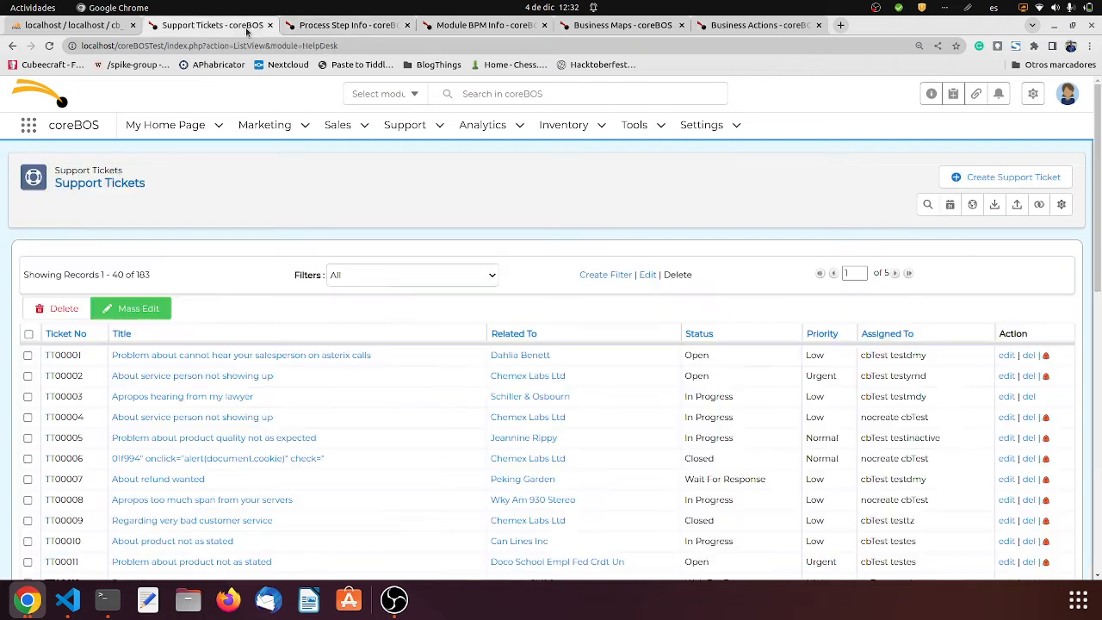
pyautogui.click(302, 356)
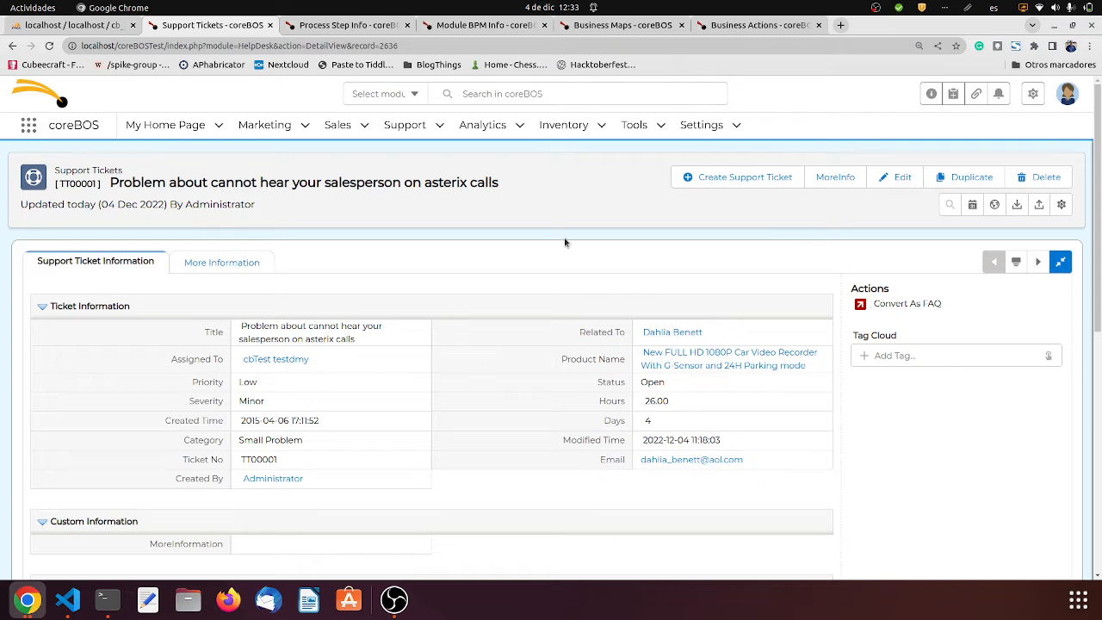
# - Examine the Module BPM Info list, the HelpDesk_Validations map against its process step record, and the MoreInfo business action
pyautogui.click(505, 26)
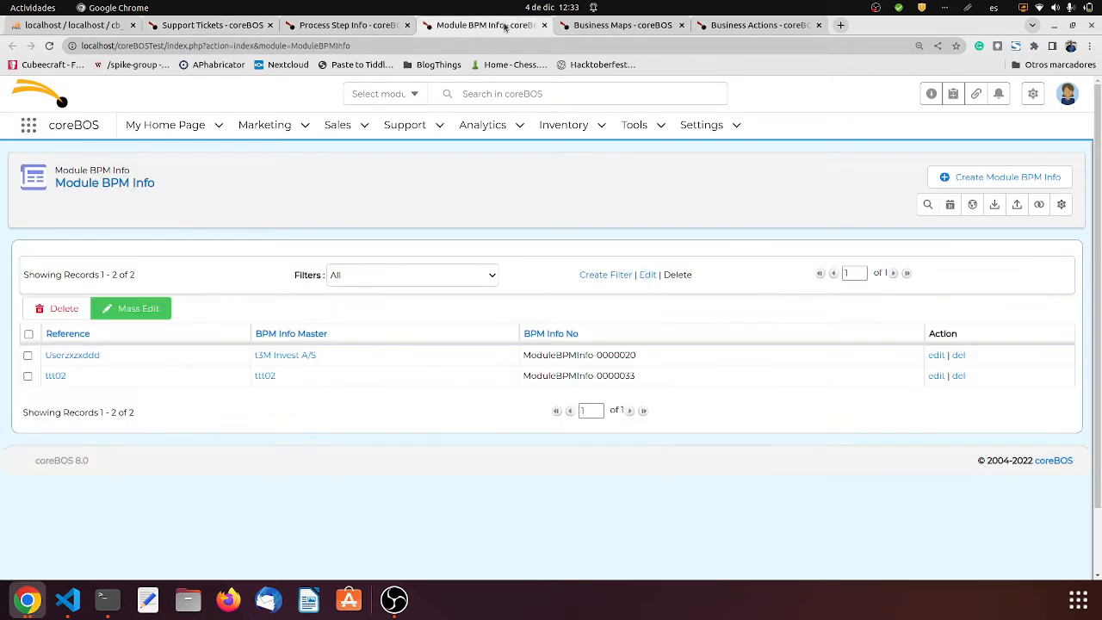
pyautogui.click(586, 26)
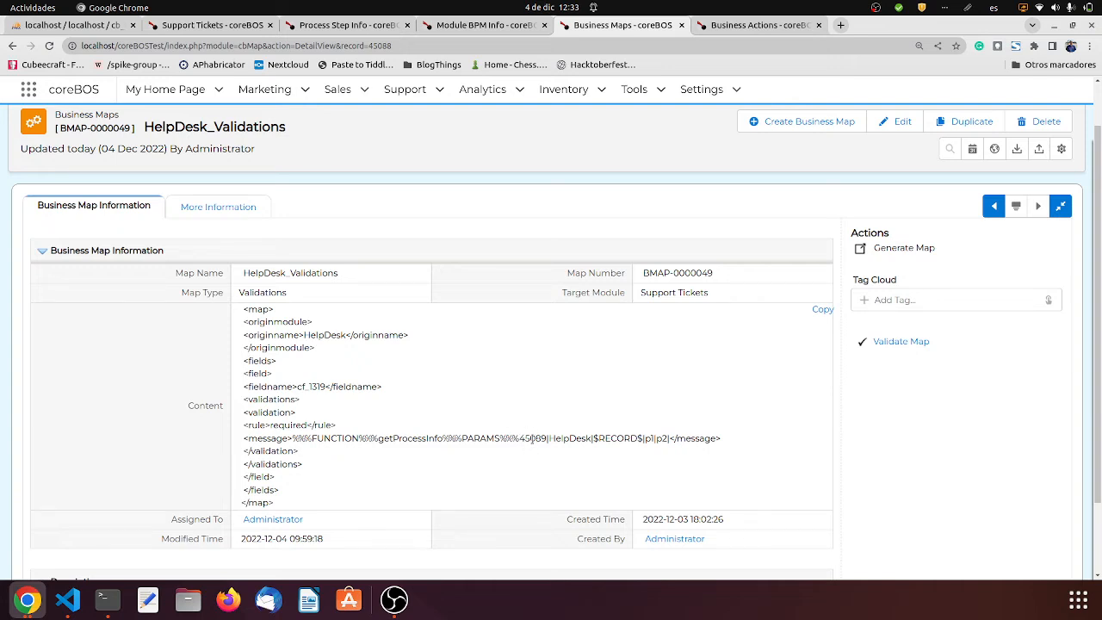
pyautogui.click(328, 22)
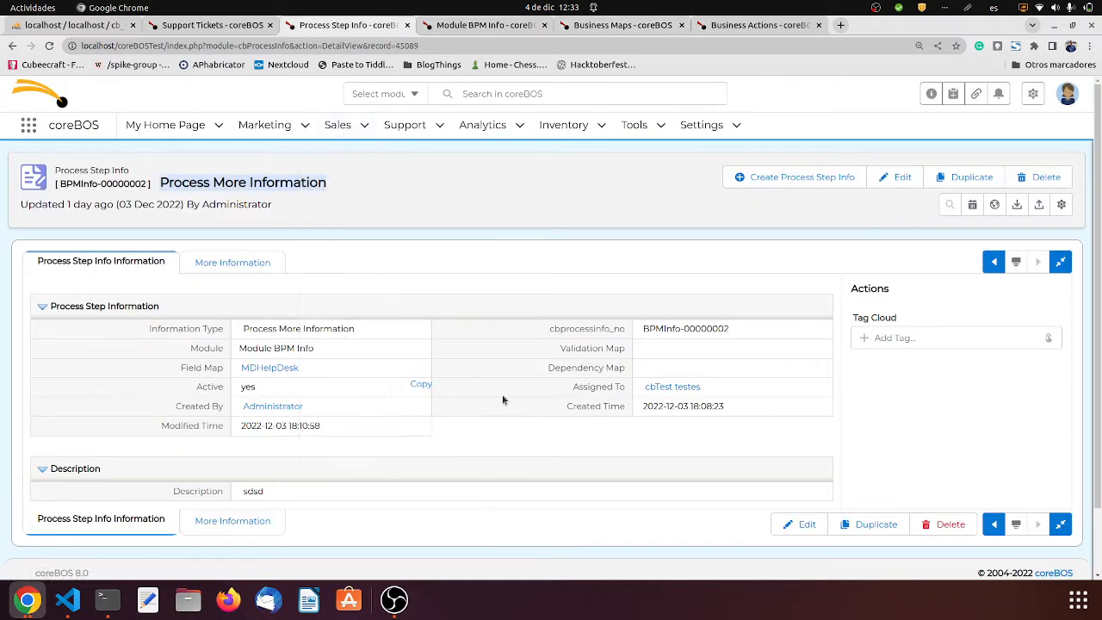
pyautogui.click(631, 28)
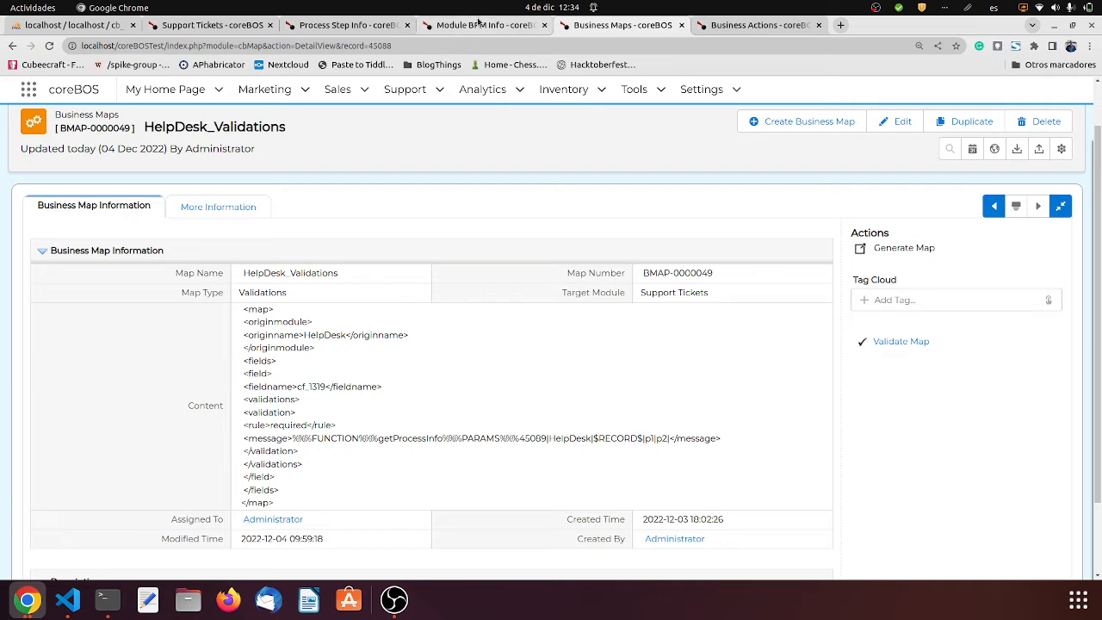
pyautogui.click(758, 31)
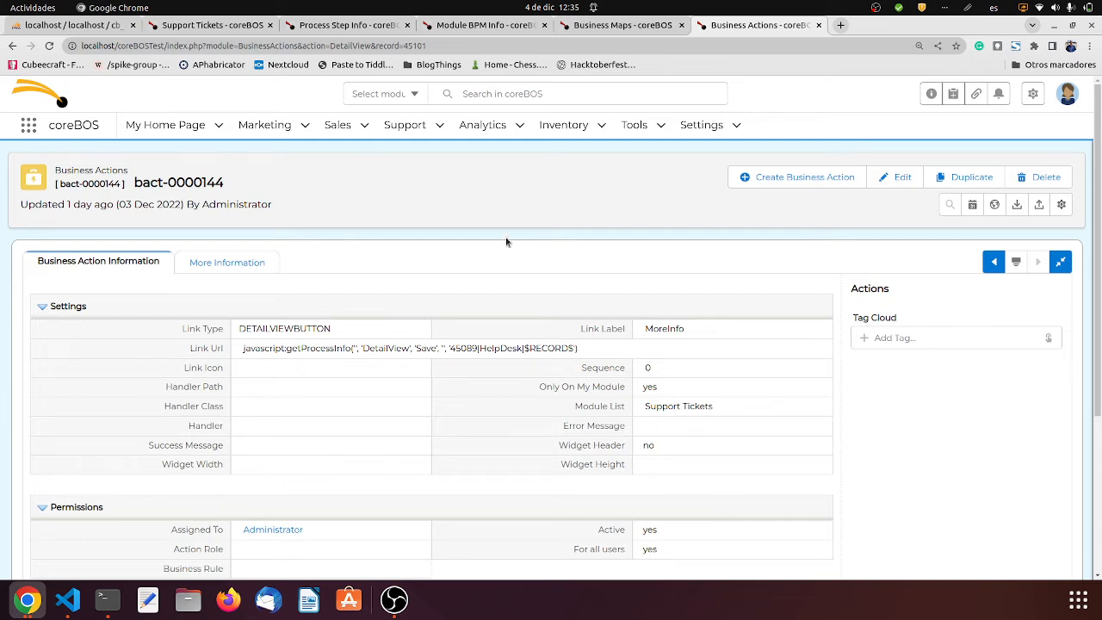
# - Open the asterix calls support ticket for editing and reload its edit form with the browser's developer tools open
pyautogui.click(217, 28)
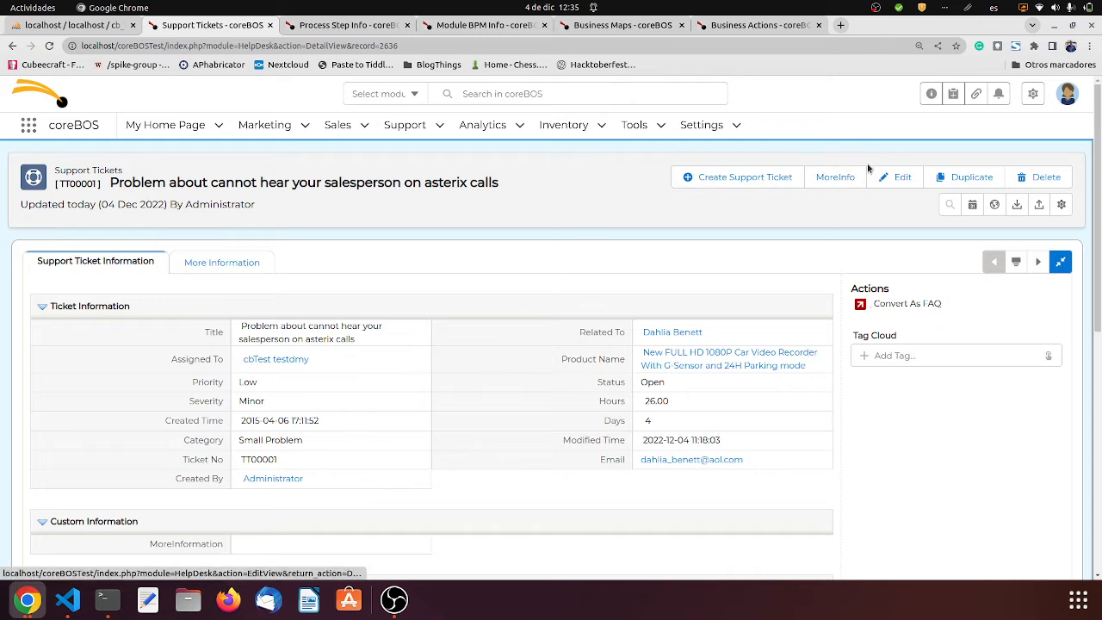
pyautogui.click(895, 177)
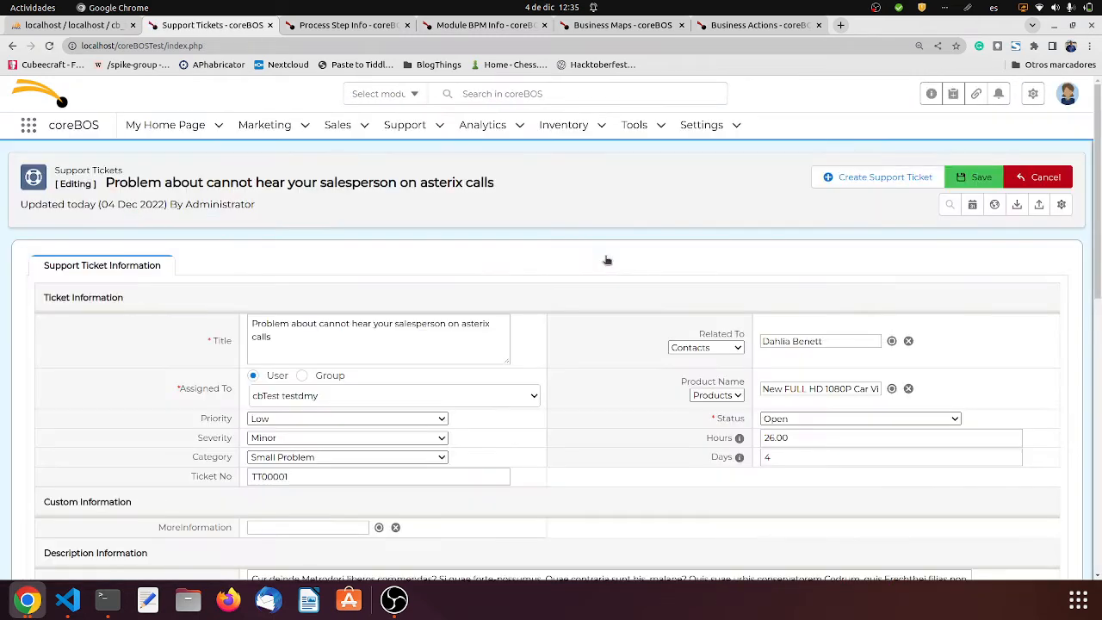
pyautogui.rightClick(605, 258)
pyautogui.click(732, 477)
pyautogui.click(251, 220)
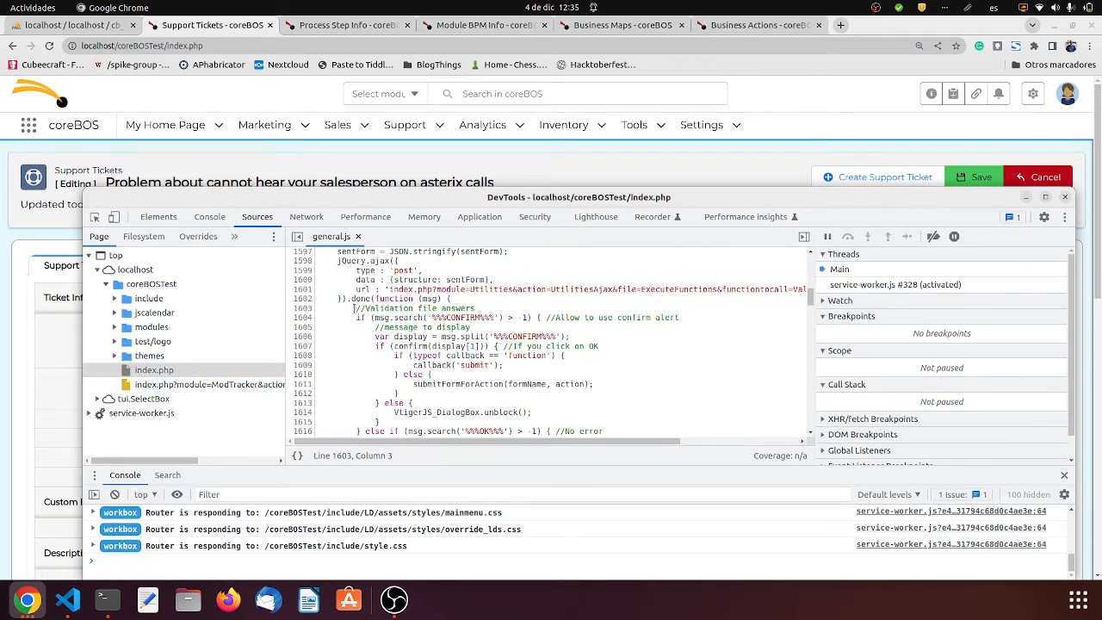
pyautogui.press('F5')
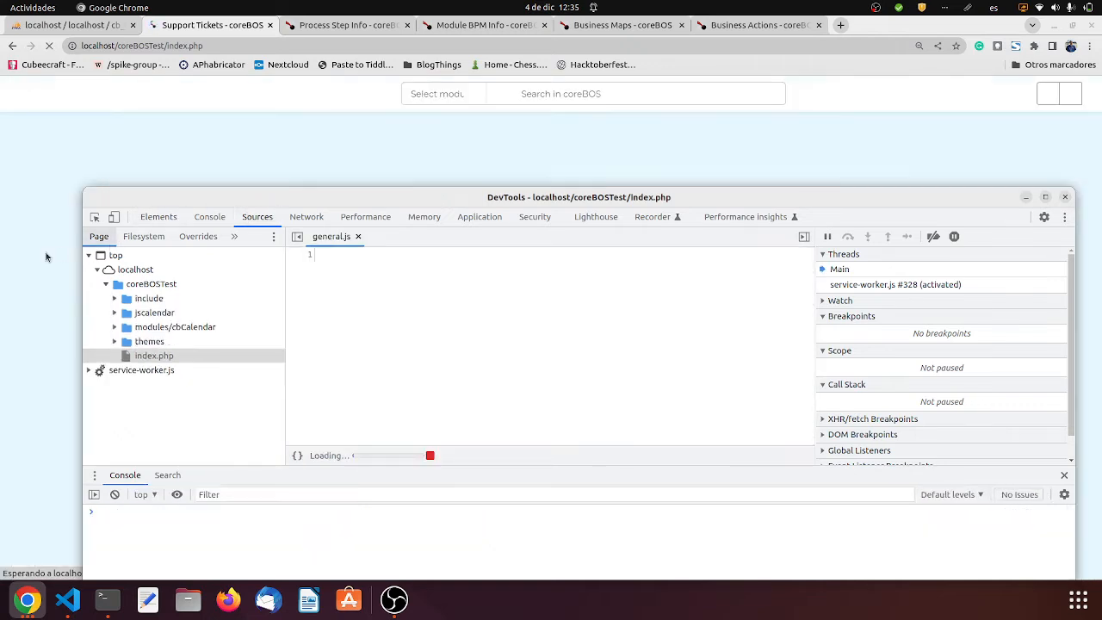
pyautogui.click(36, 258)
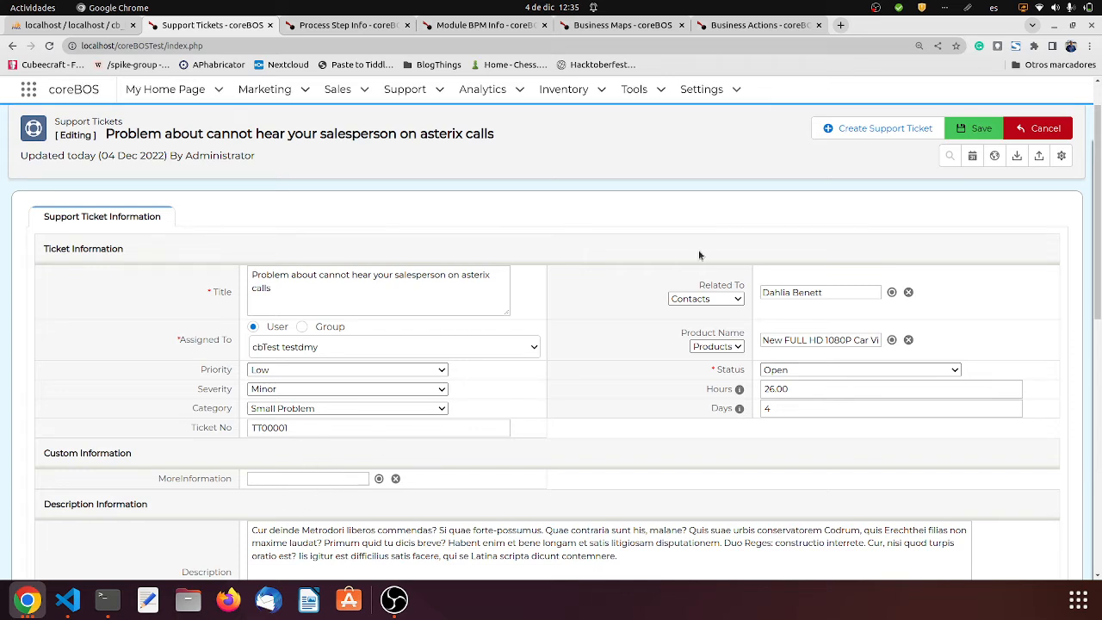
# - Save the ticket together with a new Module BPM Info record that has reference test01 and txt testtxt01
pyautogui.click(966, 129)
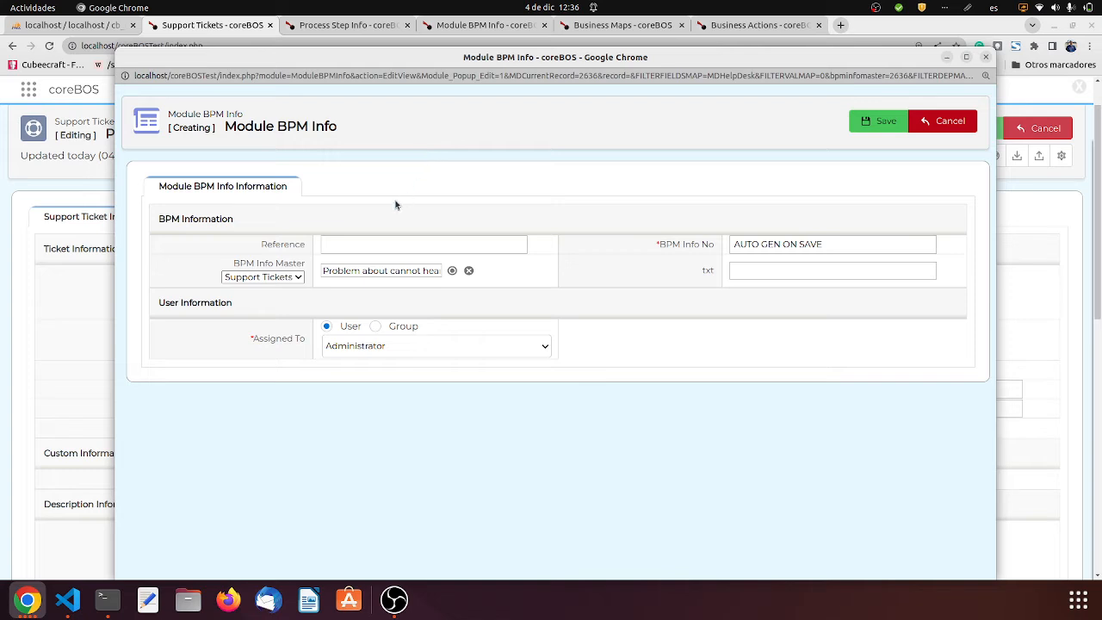
pyautogui.click(449, 248)
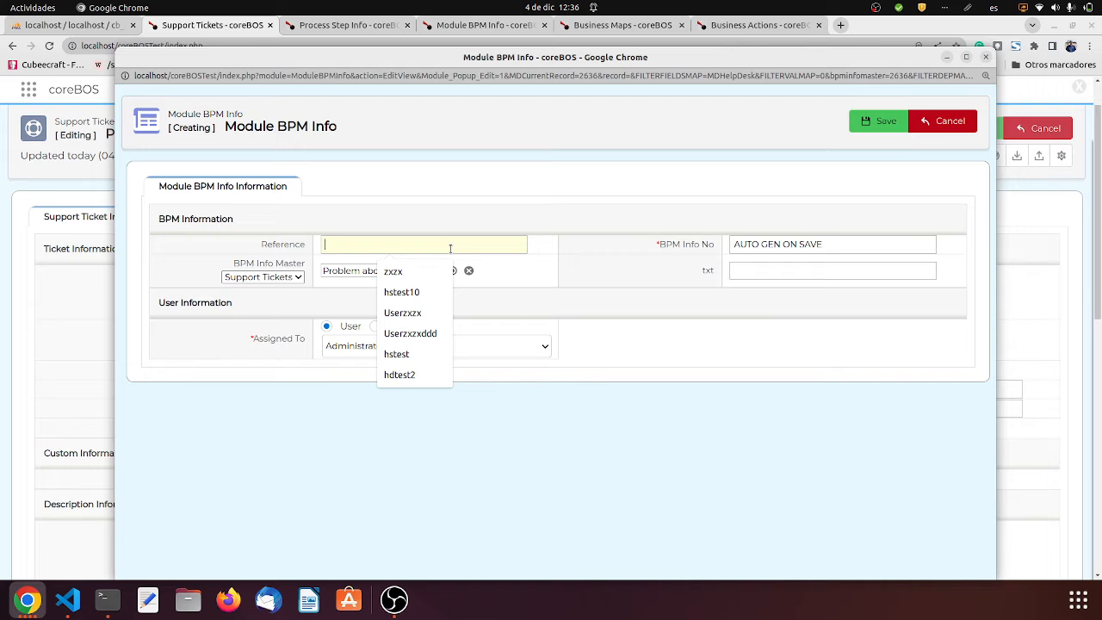
pyautogui.write('test01')
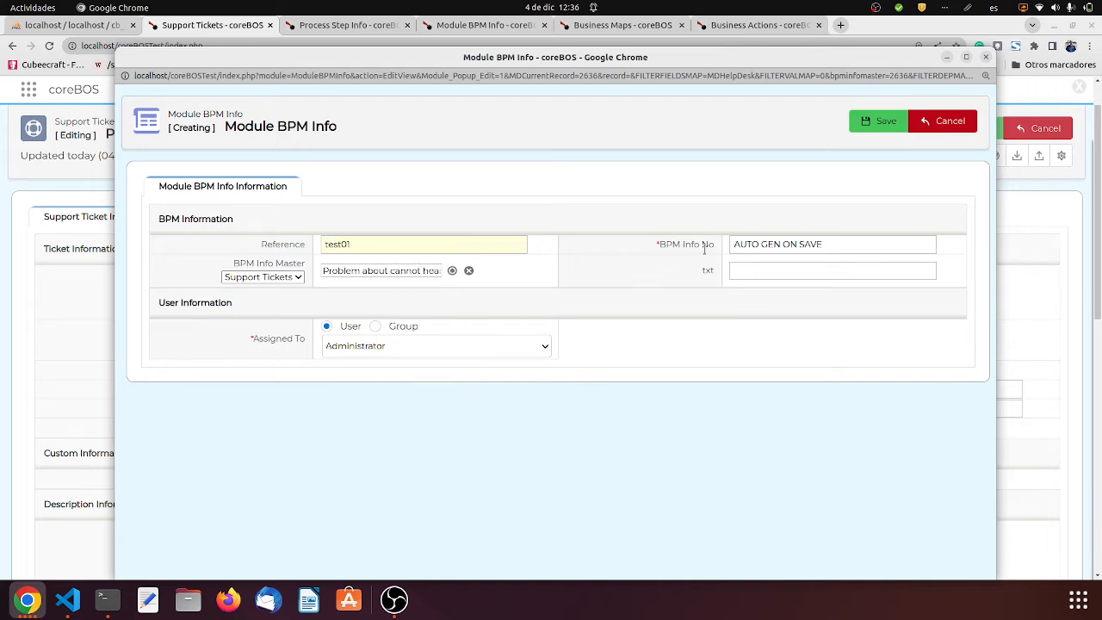
pyautogui.click(740, 271)
pyautogui.write('testtxt01')
pyautogui.click(880, 122)
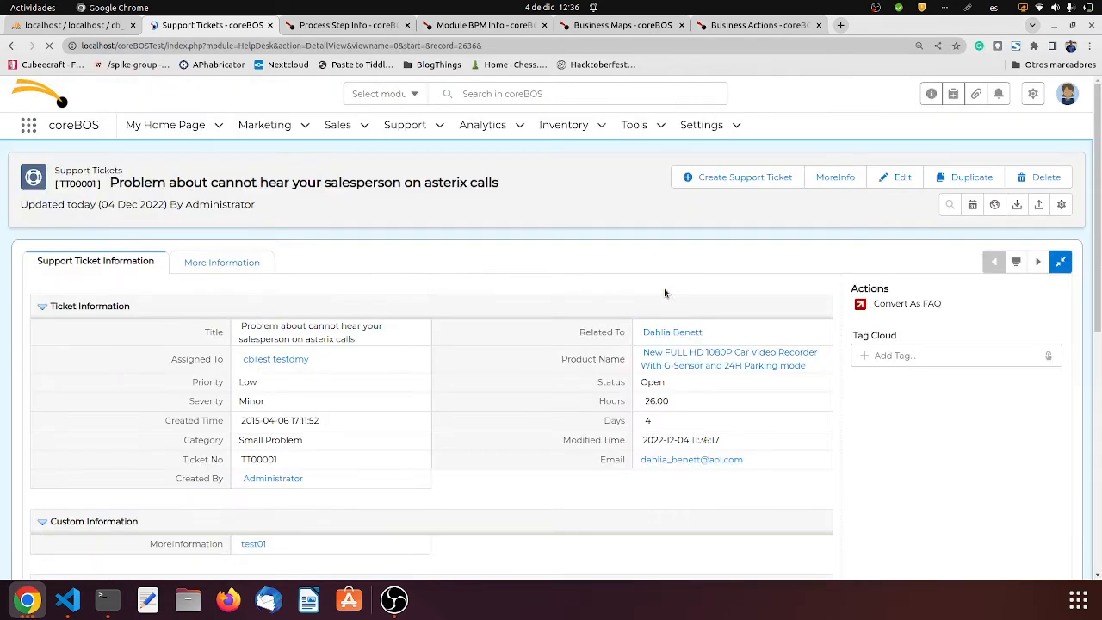
# - Inspect the linked test01 MoreInformation record in a separate browser tab, and close that tab
pyautogui.middleClick(266, 544)
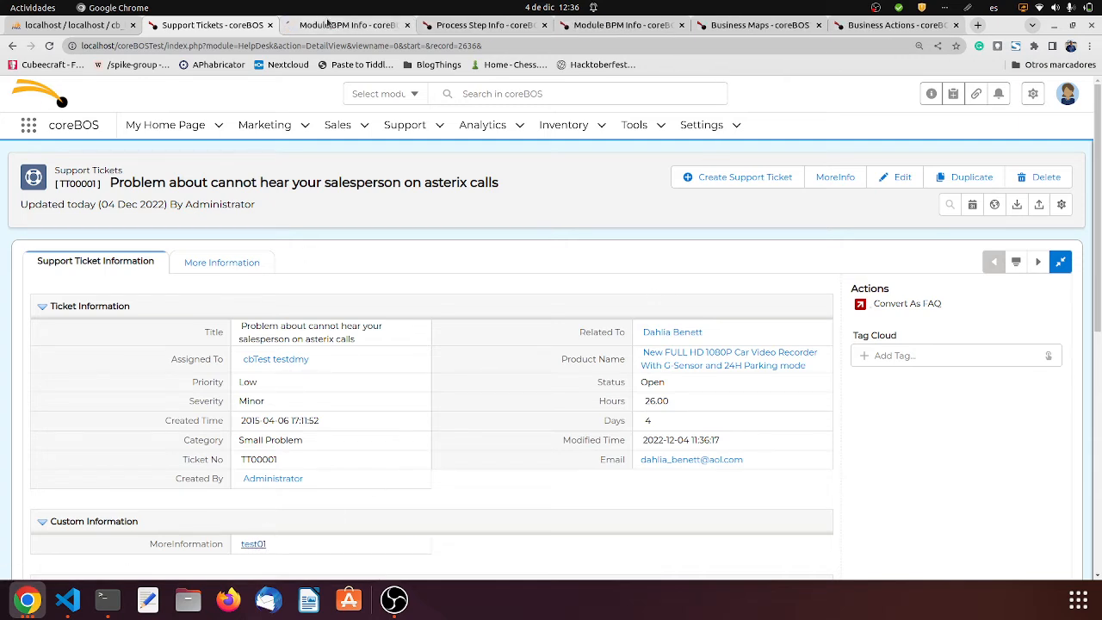
pyautogui.click(328, 25)
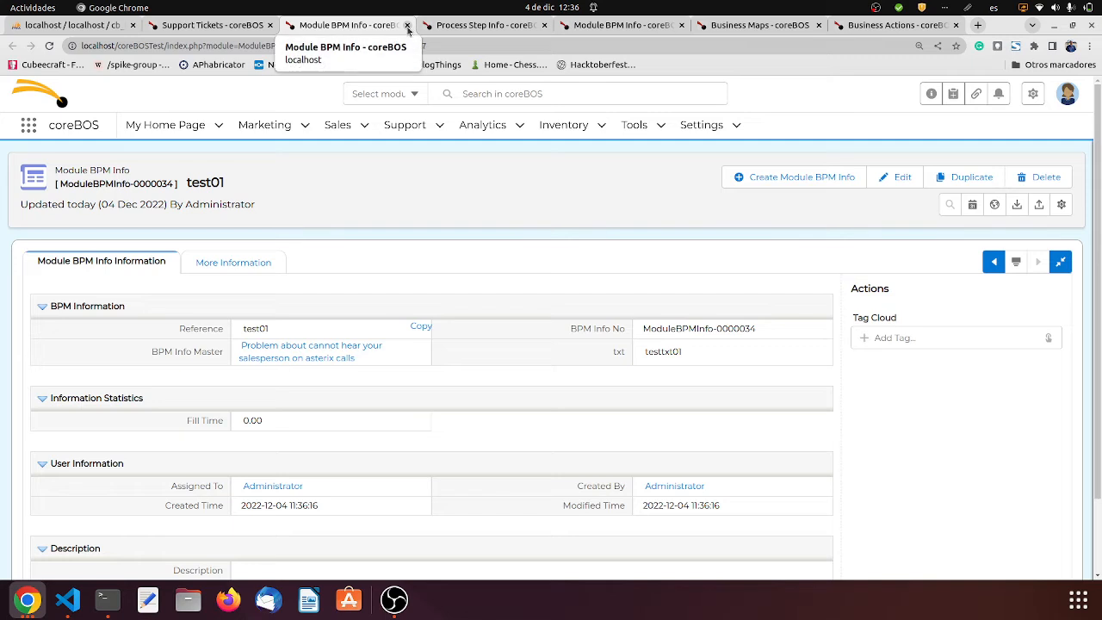
pyautogui.click(408, 26)
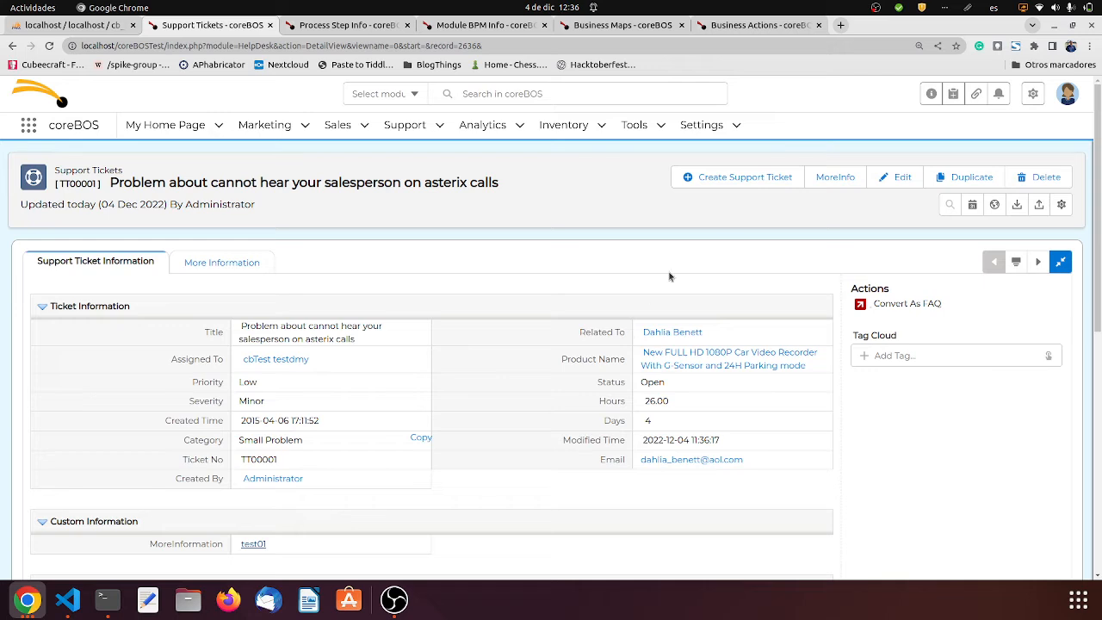
# - Edit the linked record through the ticket's MoreInfo action, setting reference test02 and txt testtxt02, and save it
pyautogui.click(834, 181)
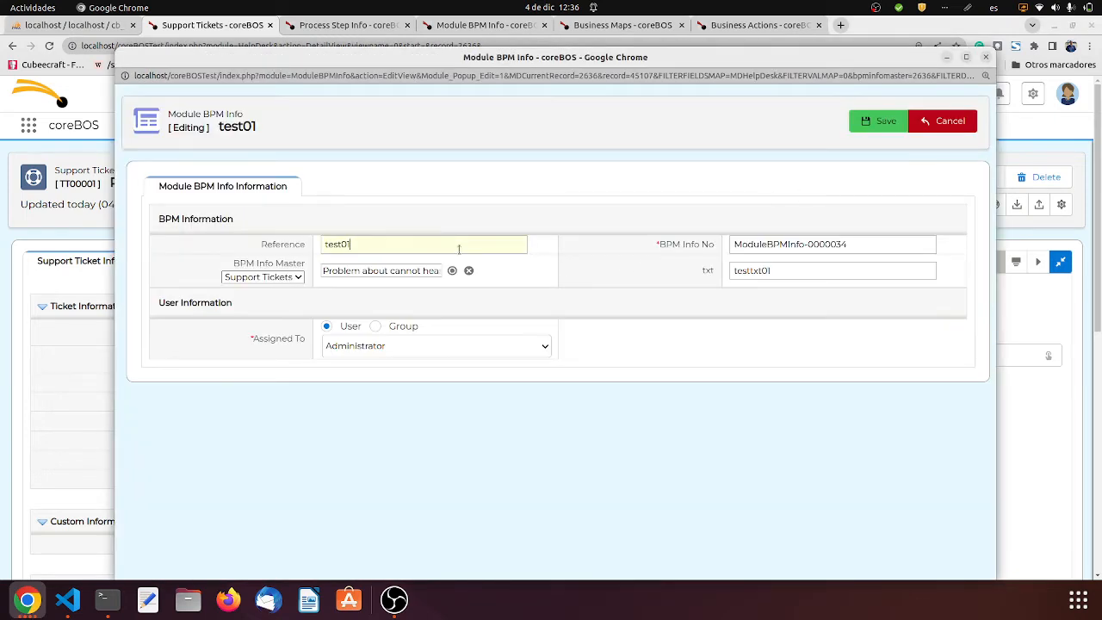
pyautogui.press('BackSpace')
pyautogui.write('2')
pyautogui.press('BackSpace')
pyautogui.write('2')
pyautogui.click(877, 126)
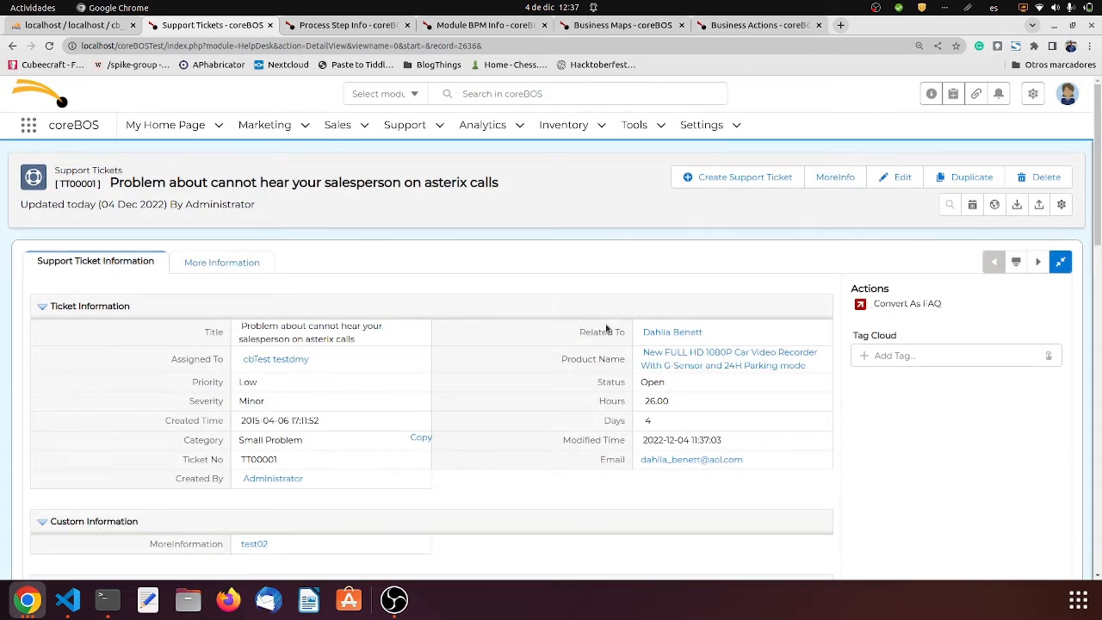
# - Inspect the linked test02 MoreInformation record in a separate browser tab, and return to the ticket
pyautogui.middleClick(256, 544)
pyautogui.click(347, 27)
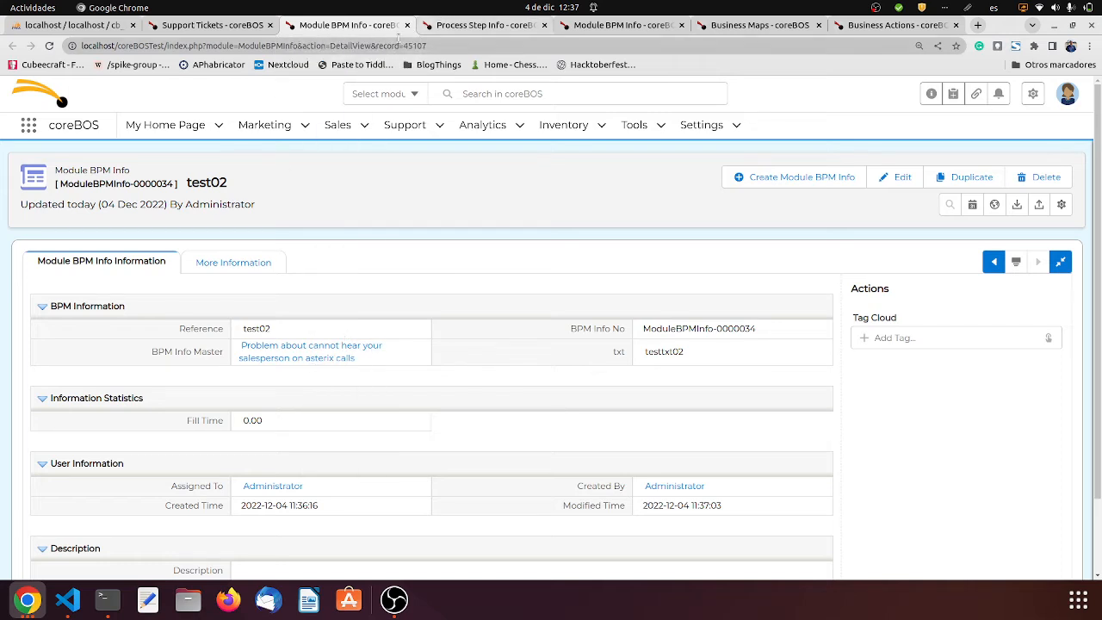
pyautogui.click(407, 25)
pyautogui.moveTo(331, 144)
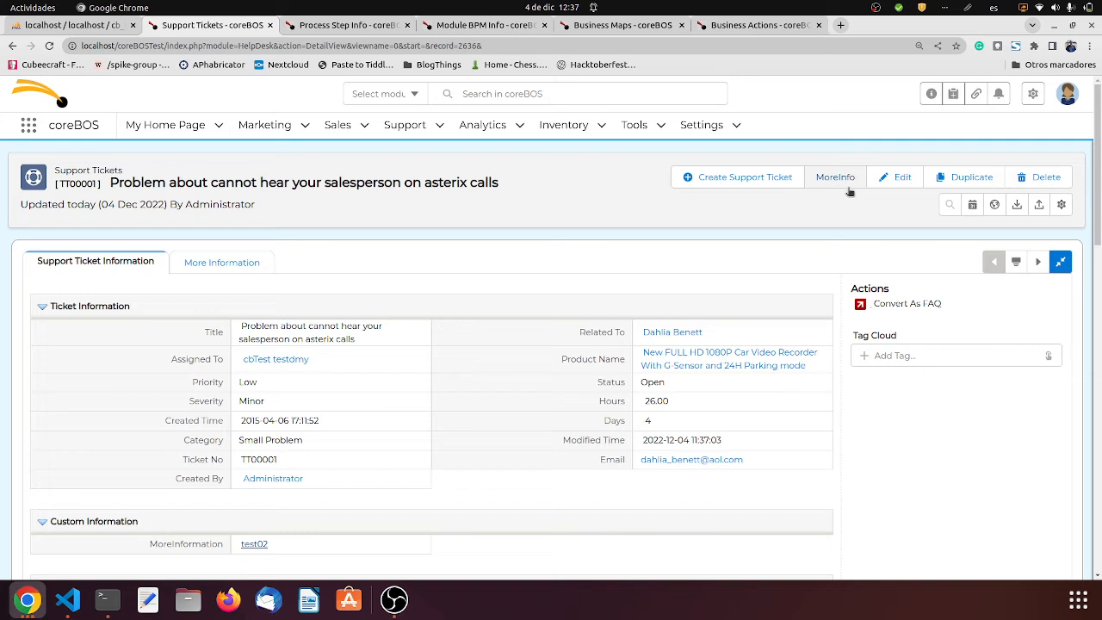
pyautogui.moveTo(314, 550)
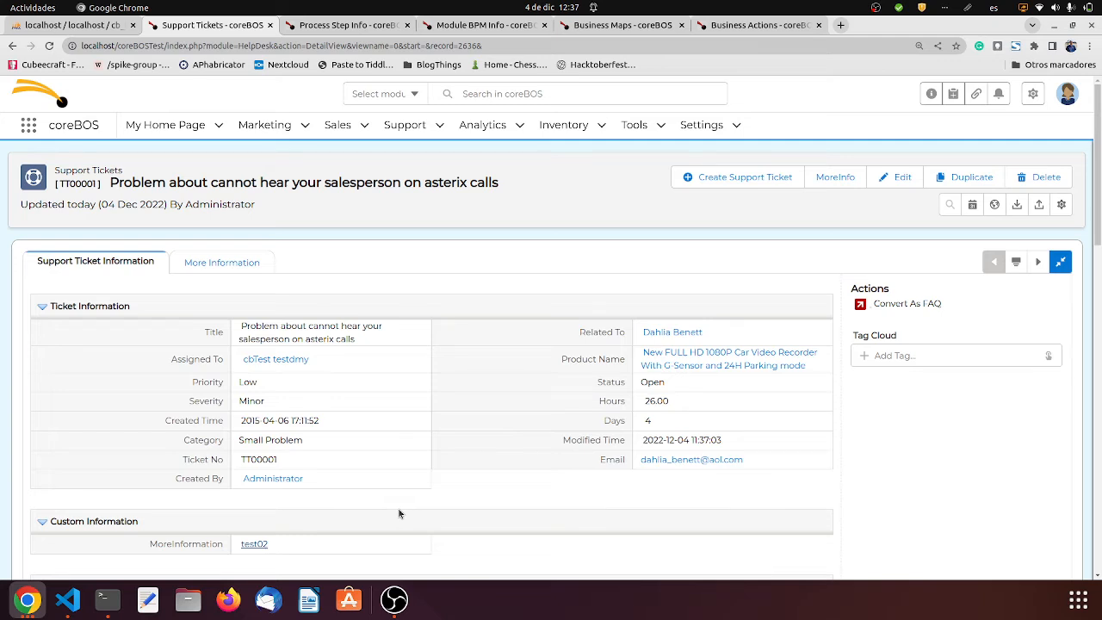
# - Refresh the Module BPM Info list, open the test02 record and inspect its BPM Info Master field in inline editing
pyautogui.click(465, 26)
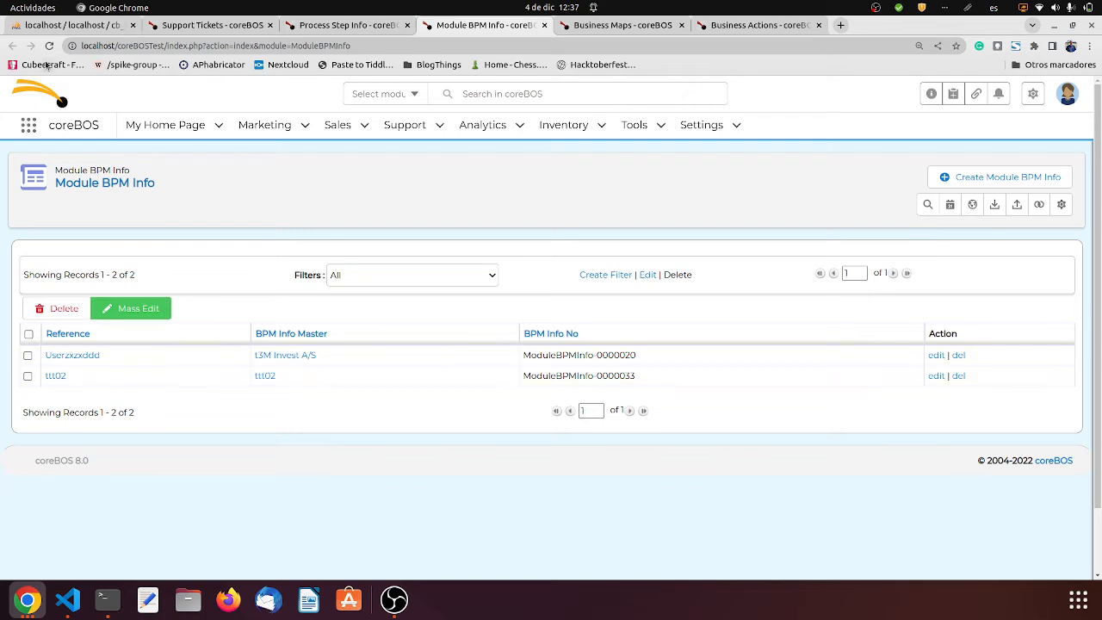
pyautogui.click(49, 46)
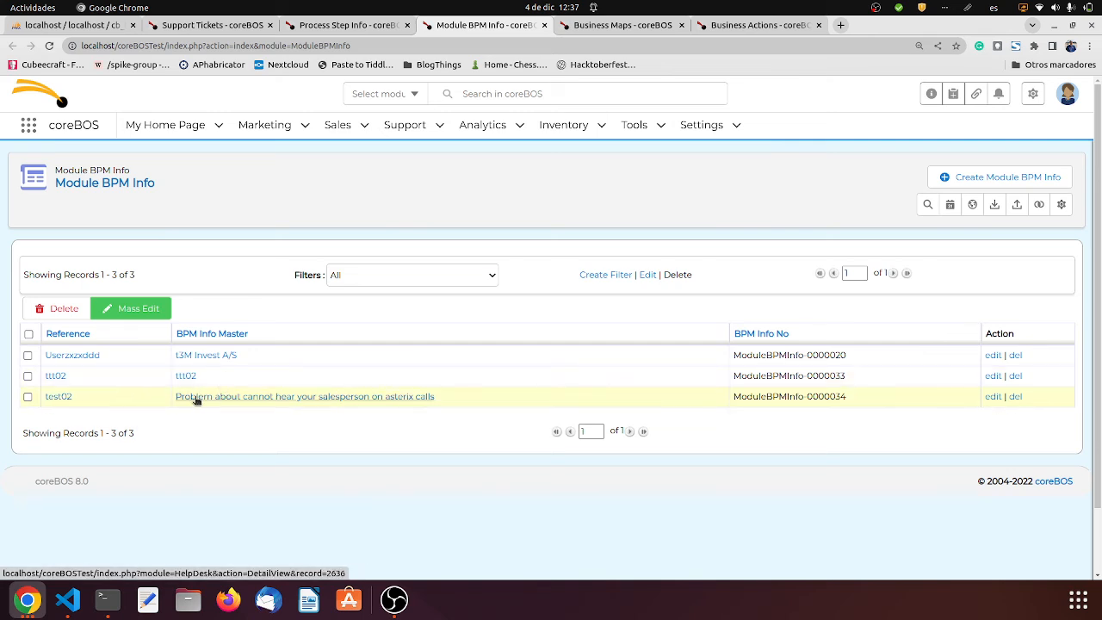
pyautogui.click(60, 398)
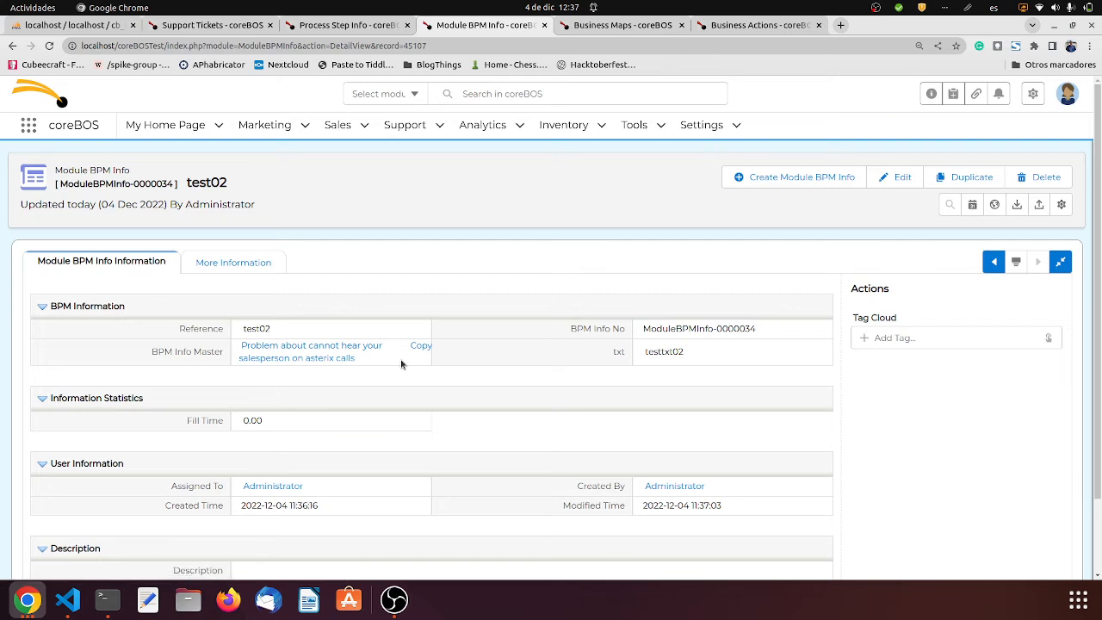
pyautogui.doubleClick(400, 363)
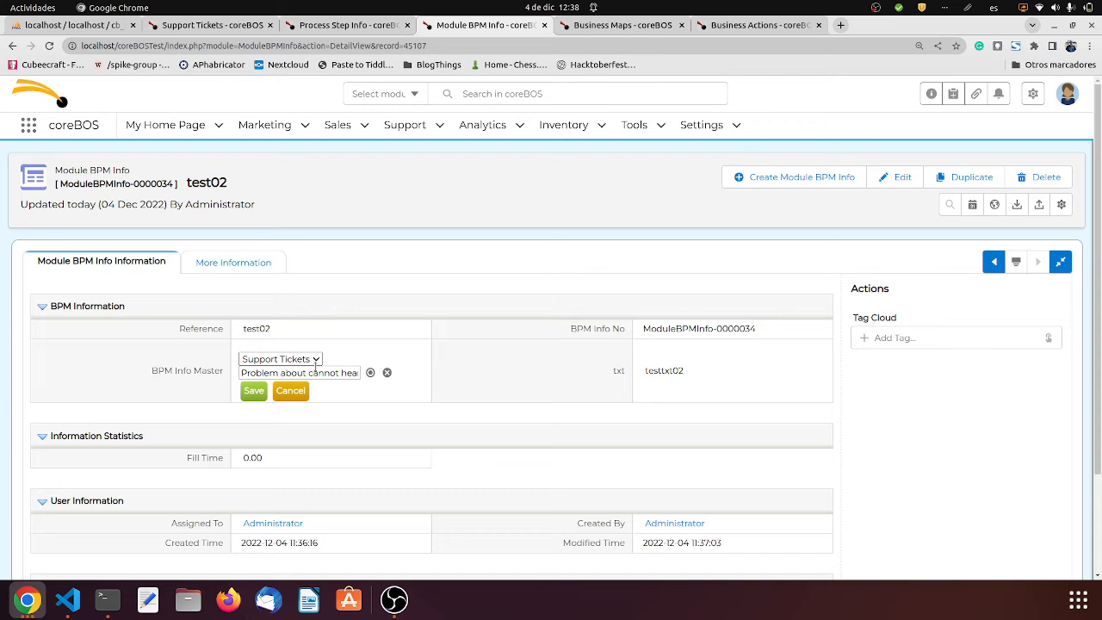
# - Start a new support ticket titled "create+info" and submit it for saving to bring up the Module BPM Info form
pyautogui.click(232, 25)
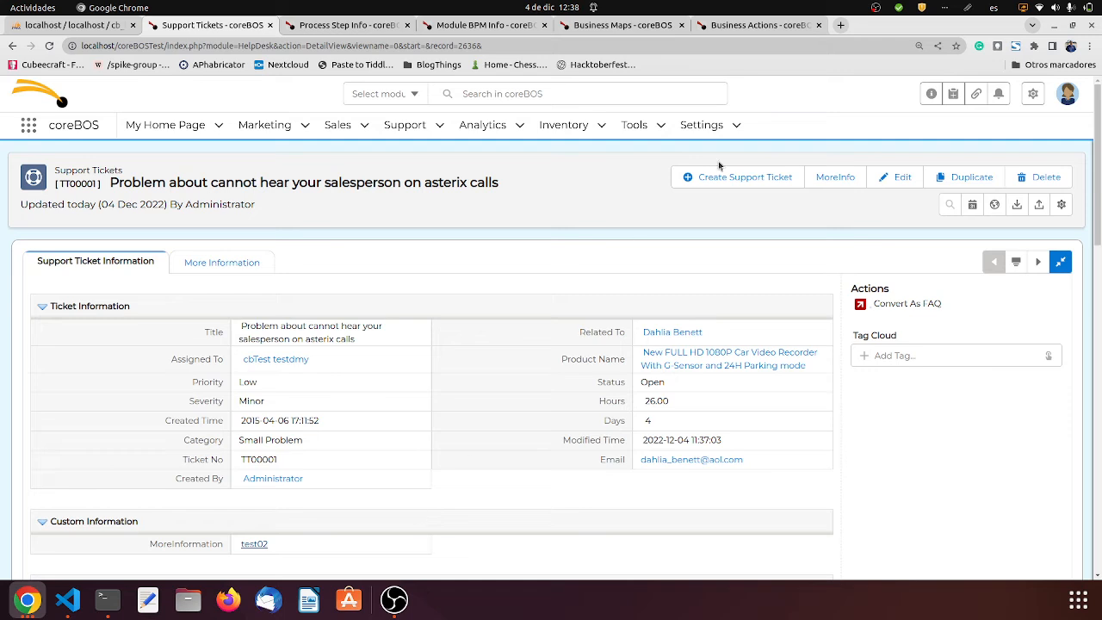
pyautogui.click(732, 185)
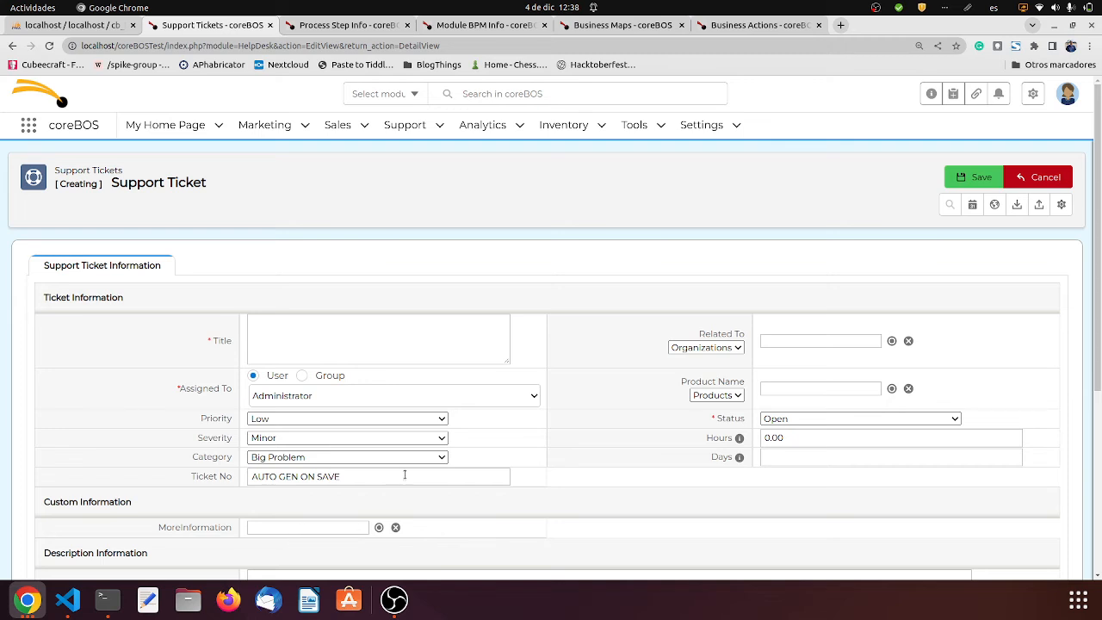
pyautogui.click(355, 339)
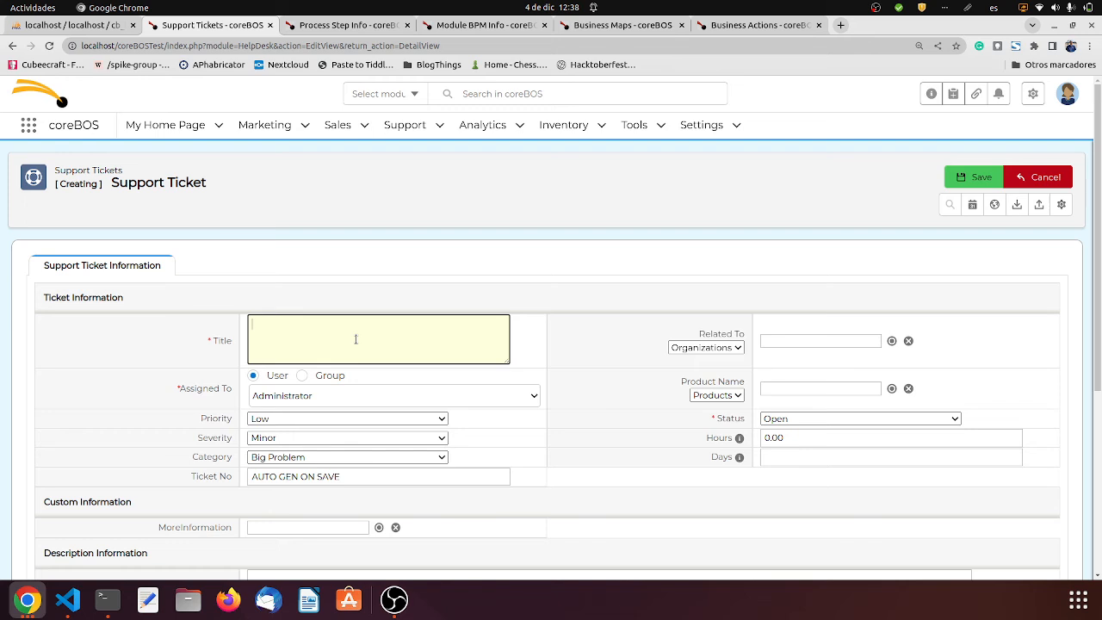
pyautogui.write('createm')
pyautogui.press('BackSpace')
pyautogui.write('+info')
pyautogui.click(962, 184)
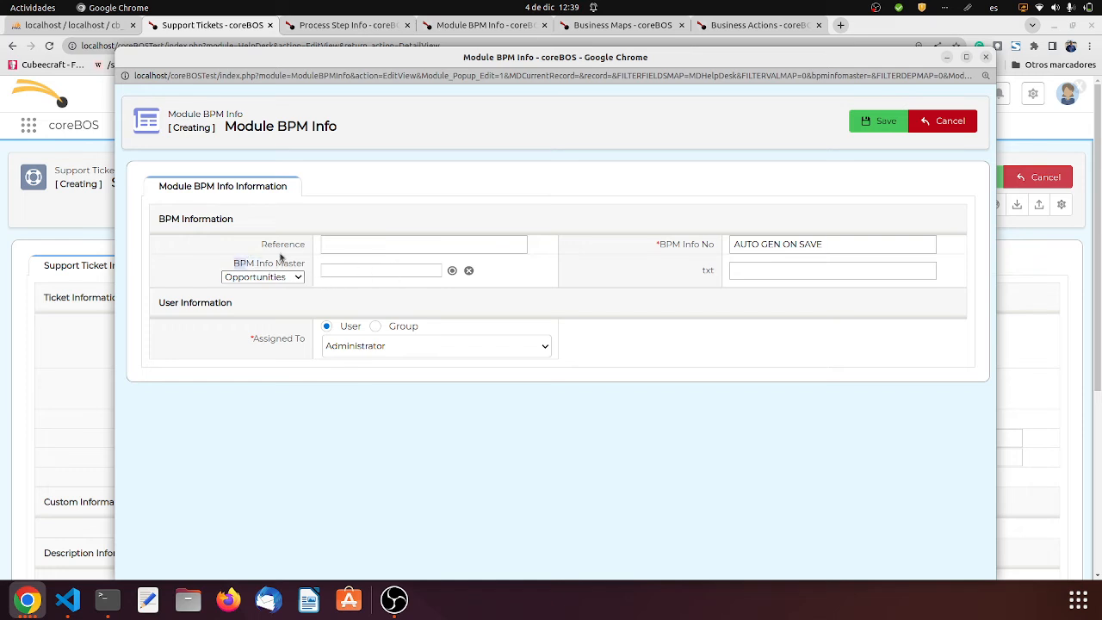
pyautogui.moveTo(233, 264); pyautogui.dragTo(308, 271)
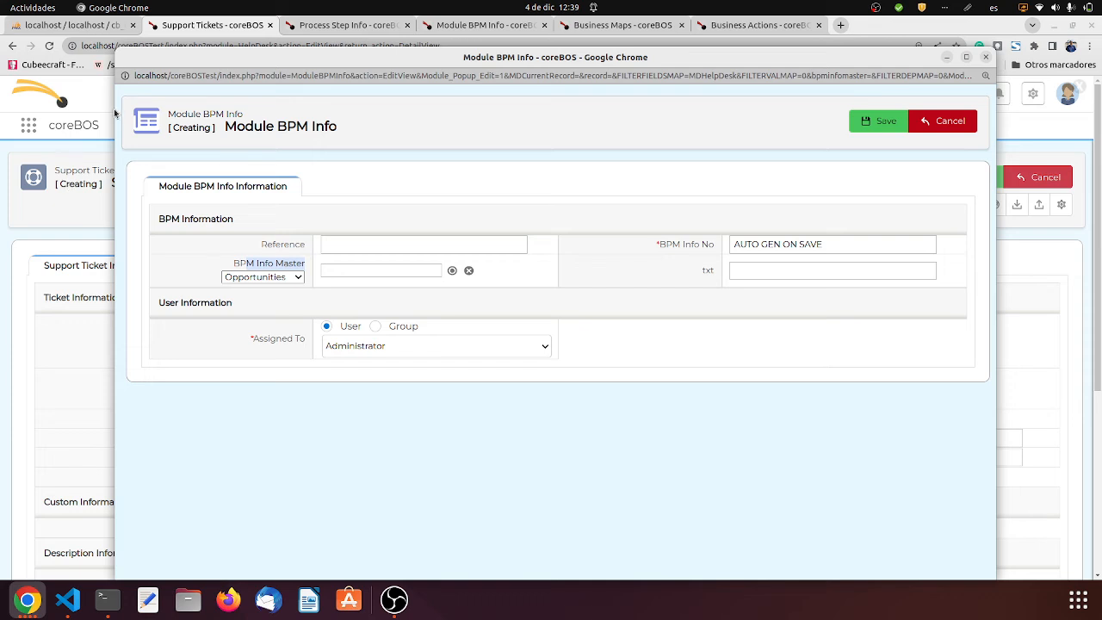
# - Fill in the new Module BPM Info record with reference createtest01 and txt createtxt01, and save it
pyautogui.click(420, 249)
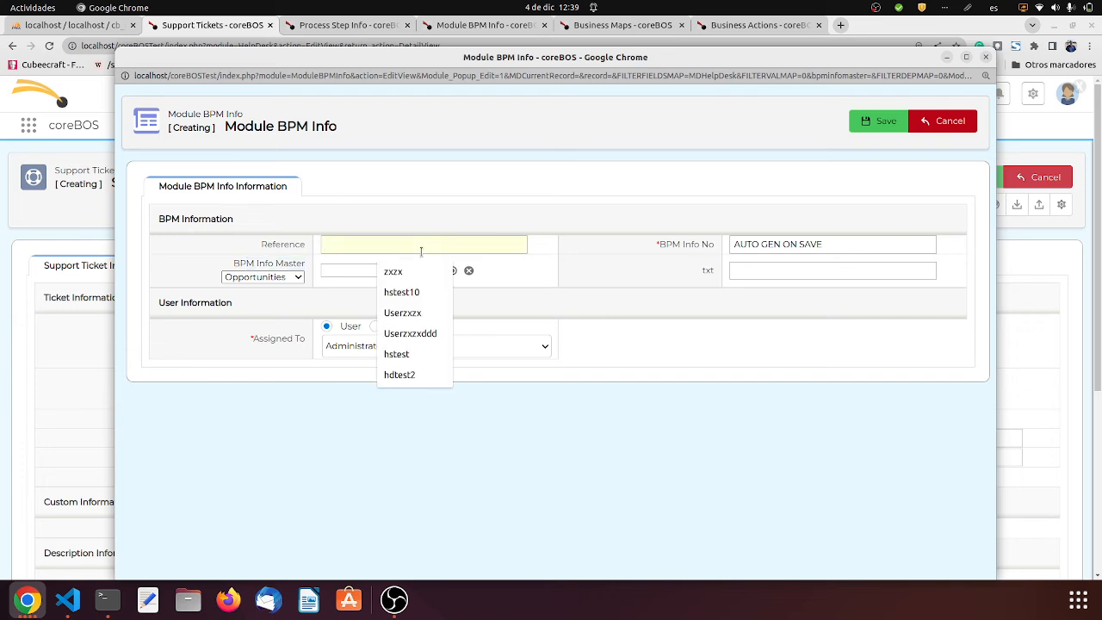
pyautogui.write('createtest01')
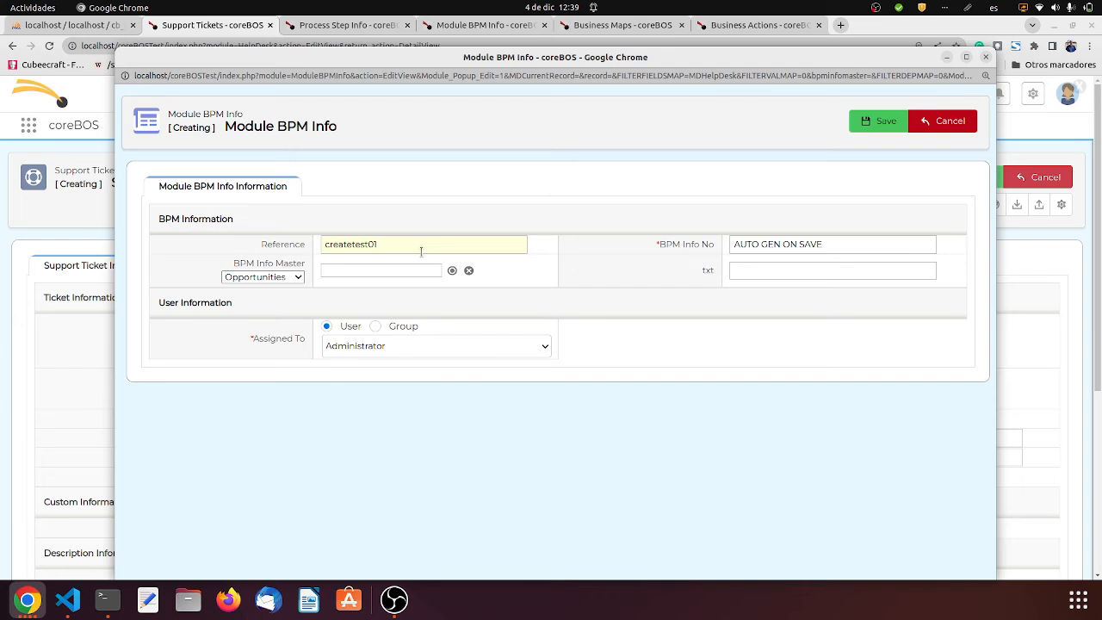
pyautogui.hotkey('ctrl', 'a')
pyautogui.hotkey('ctrl', 'c')
pyautogui.click(792, 274)
pyautogui.hotkey('ctrl', 'v')
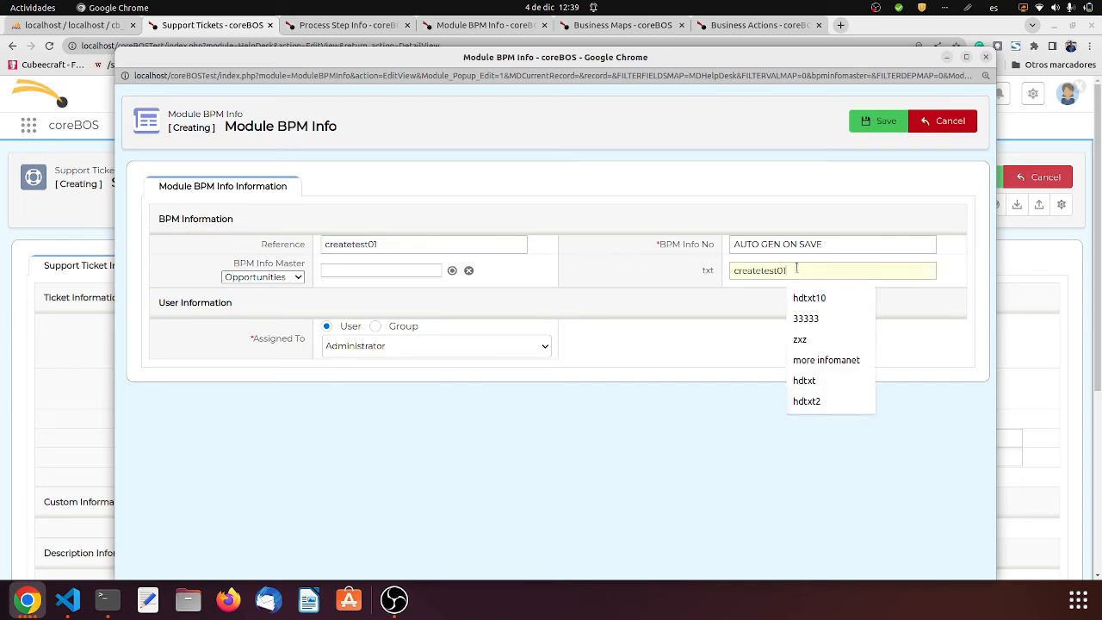
pyautogui.press('Left')
pyautogui.hotkey('shift', 'Left')
pyautogui.hotkey('shift', 'Left')
pyautogui.hotkey('shift', 'Left')
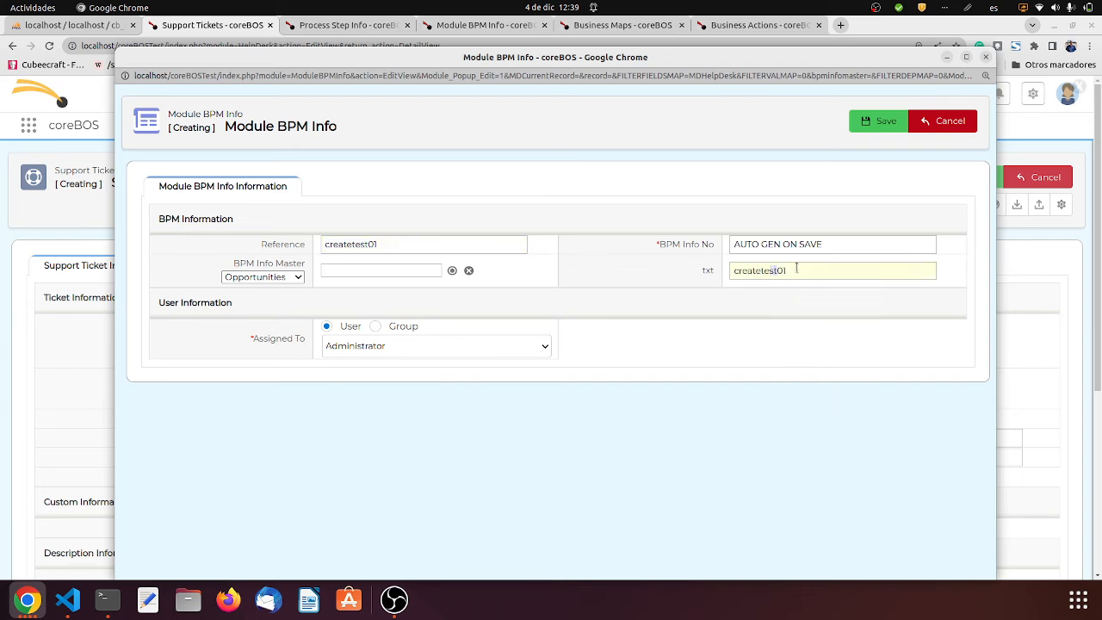
pyautogui.write('xt')
pyautogui.click(862, 121)
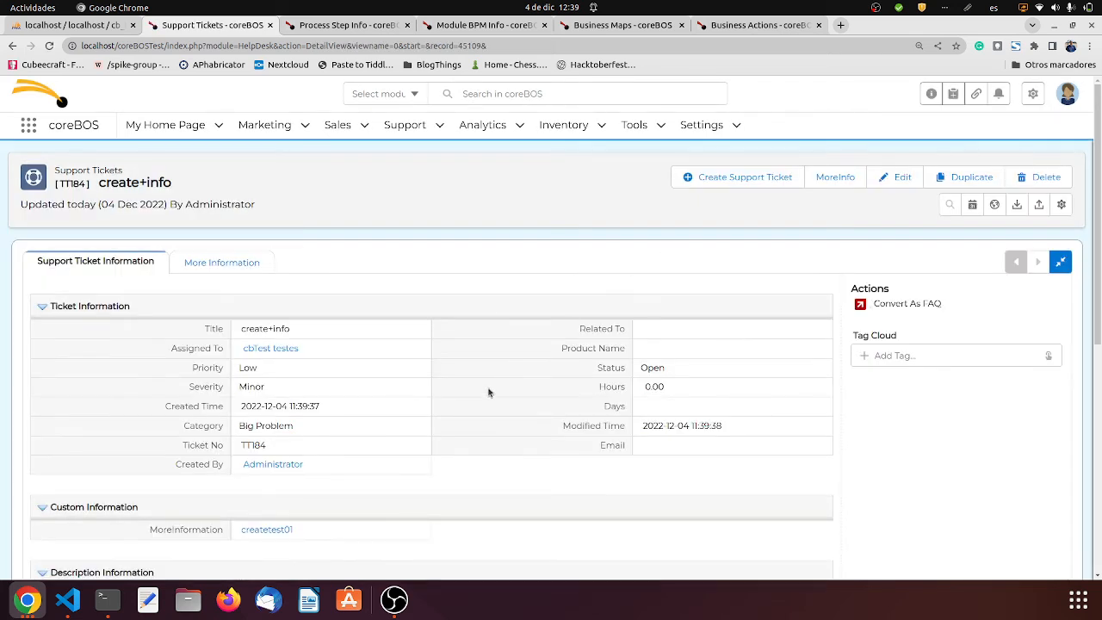
# - Open the ticket's linked createtest01 record, set its BPM Info Master to the support ticket create+info, and save the field
pyautogui.click(285, 533)
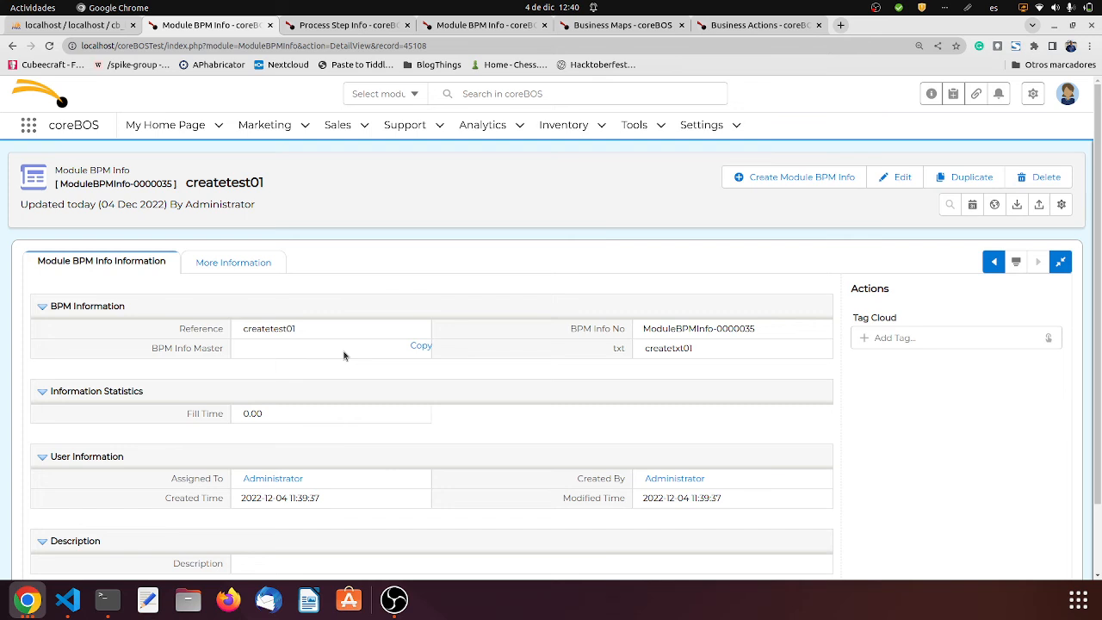
pyautogui.click(344, 356)
pyautogui.click(306, 359)
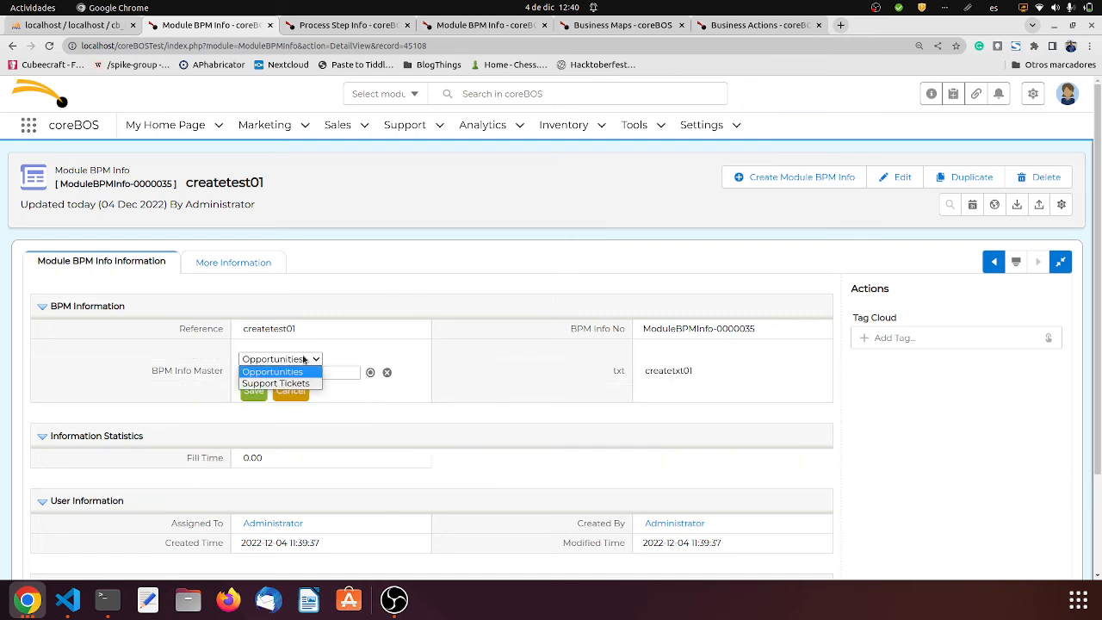
pyautogui.click(295, 383)
pyautogui.click(318, 372)
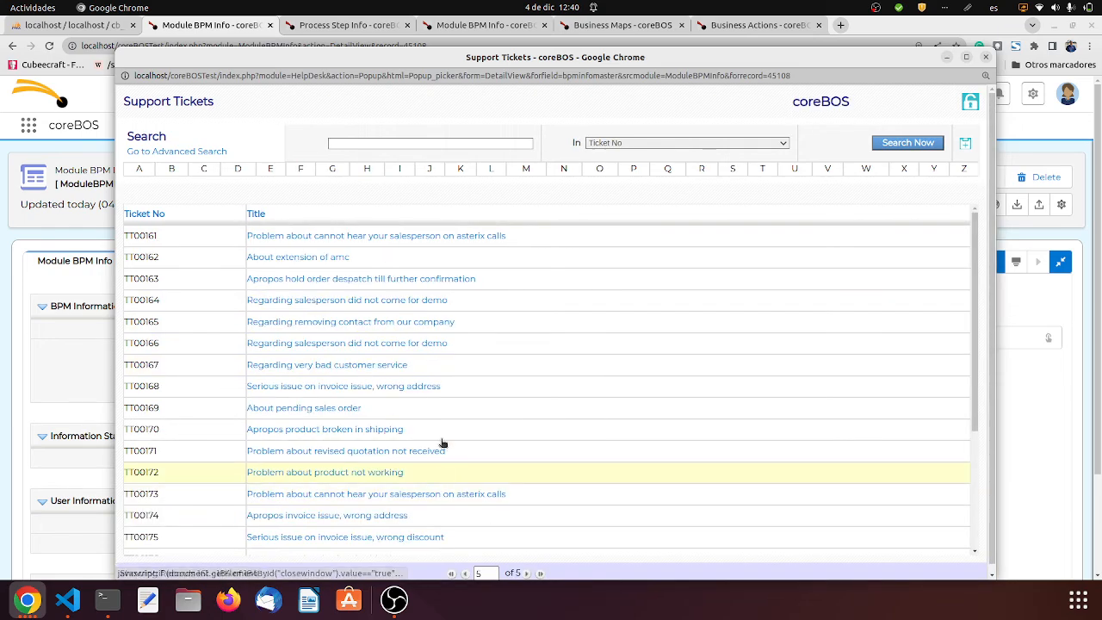
pyautogui.scroll(-3, 457, 405)
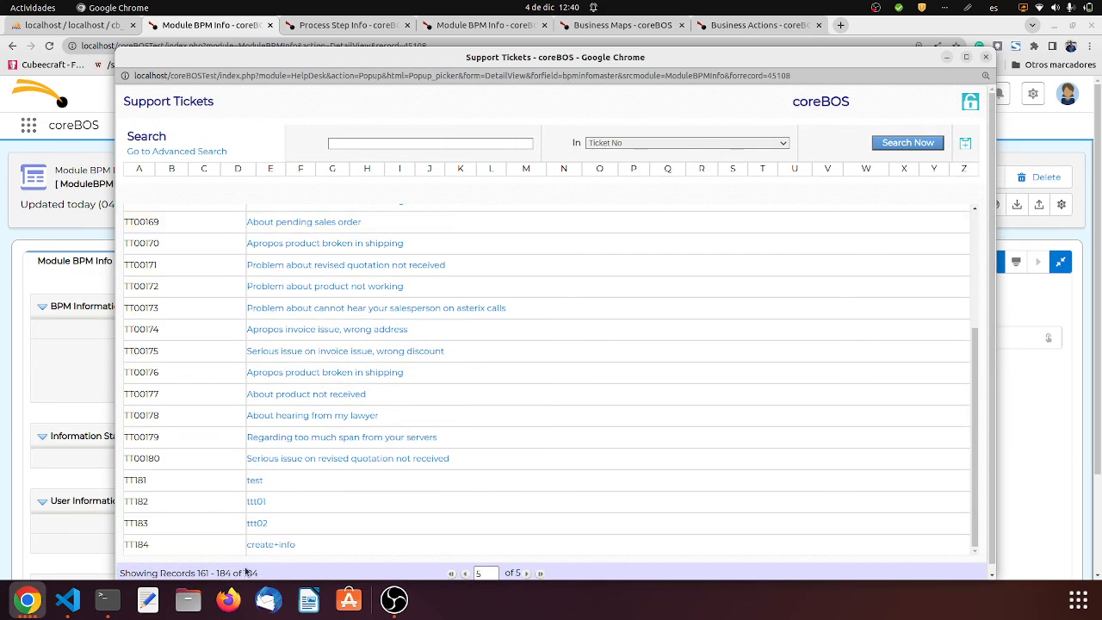
pyautogui.click(270, 544)
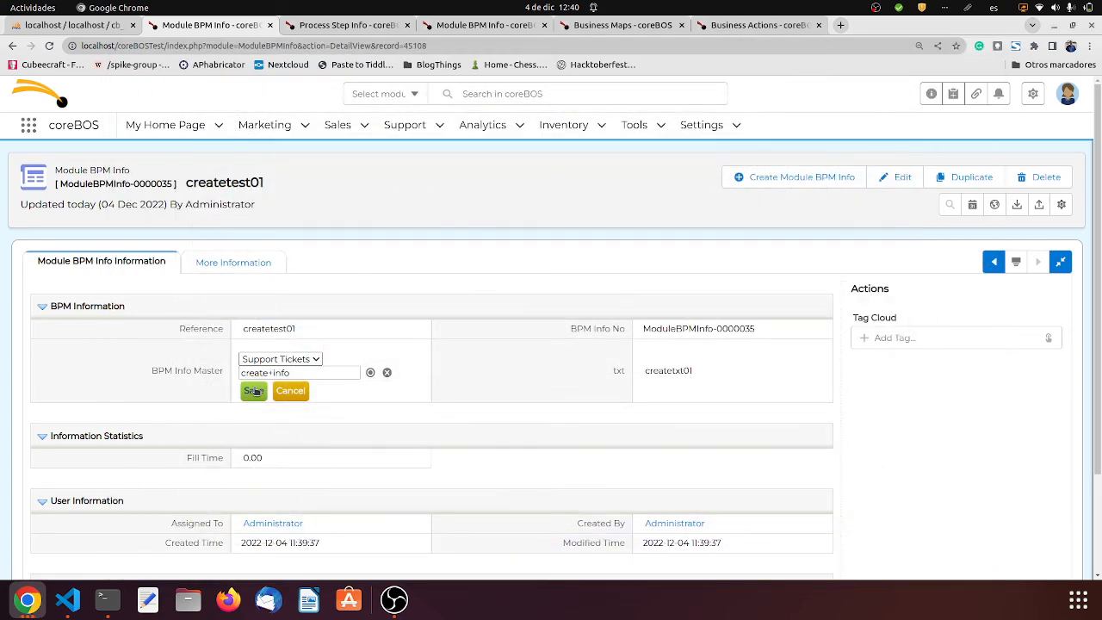
pyautogui.click(254, 391)
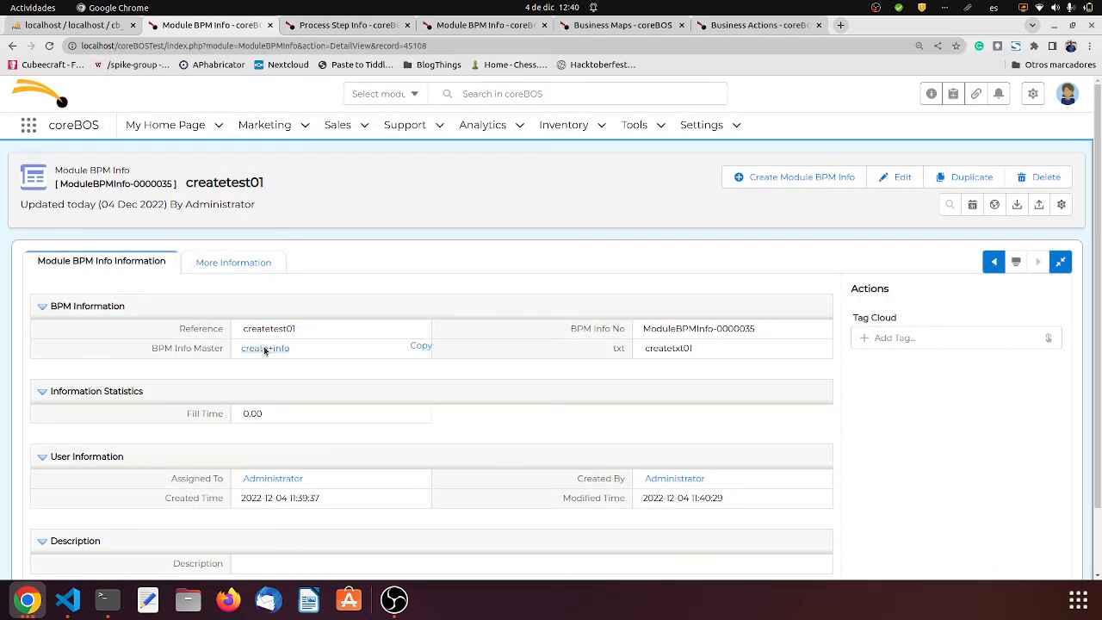
# - Return to the create+info ticket through the BPM Info Master link, view its MoreInfo form, and close the form without saving
pyautogui.click(267, 348)
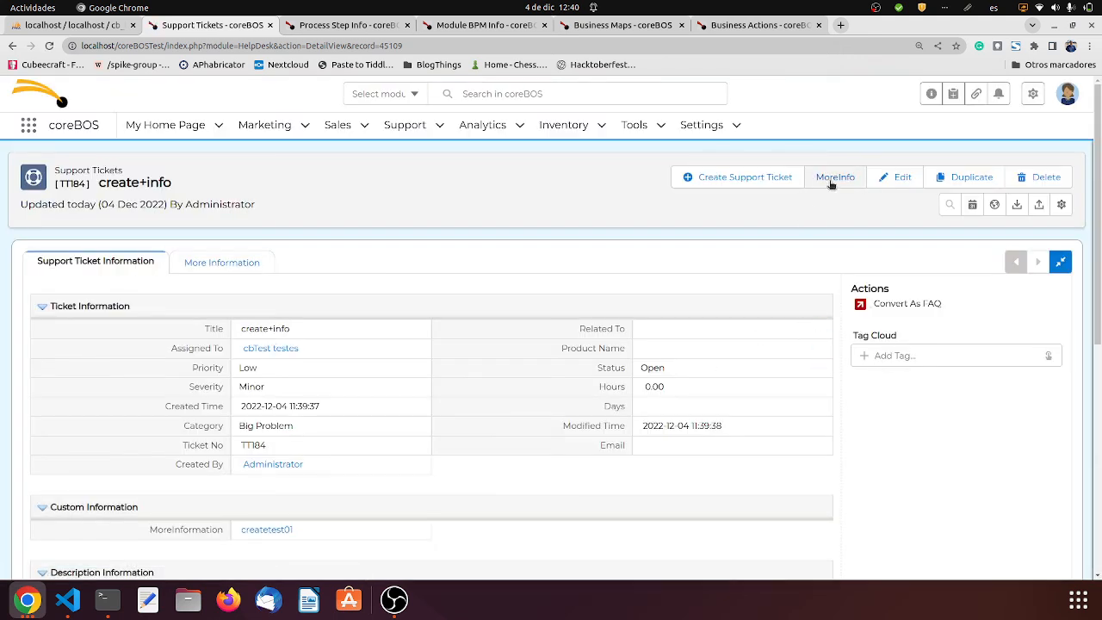
pyautogui.click(829, 180)
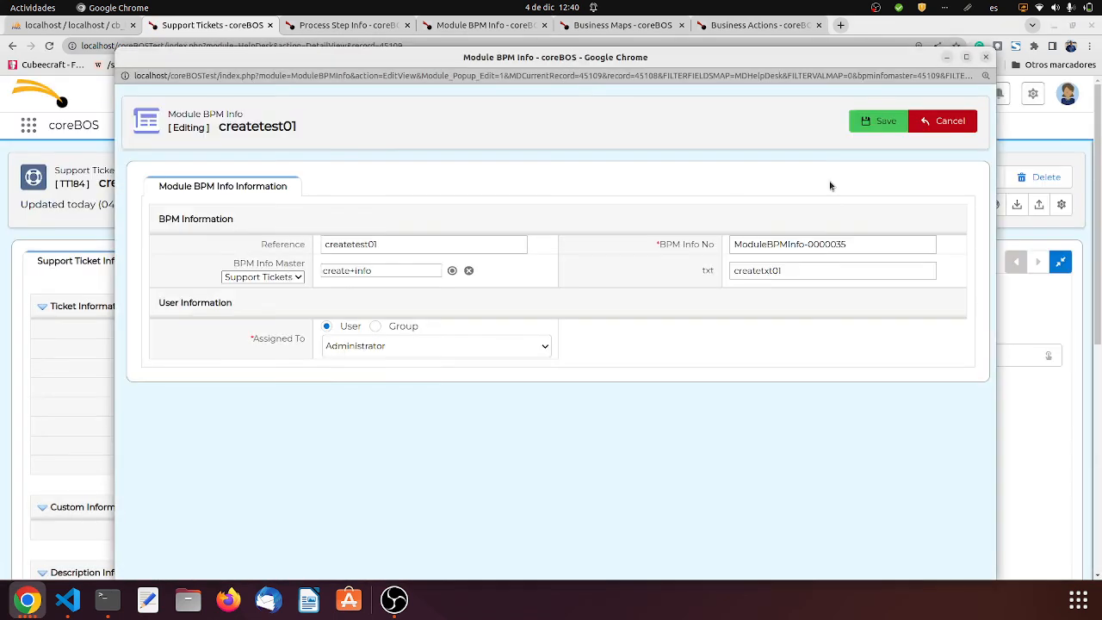
pyautogui.click(987, 58)
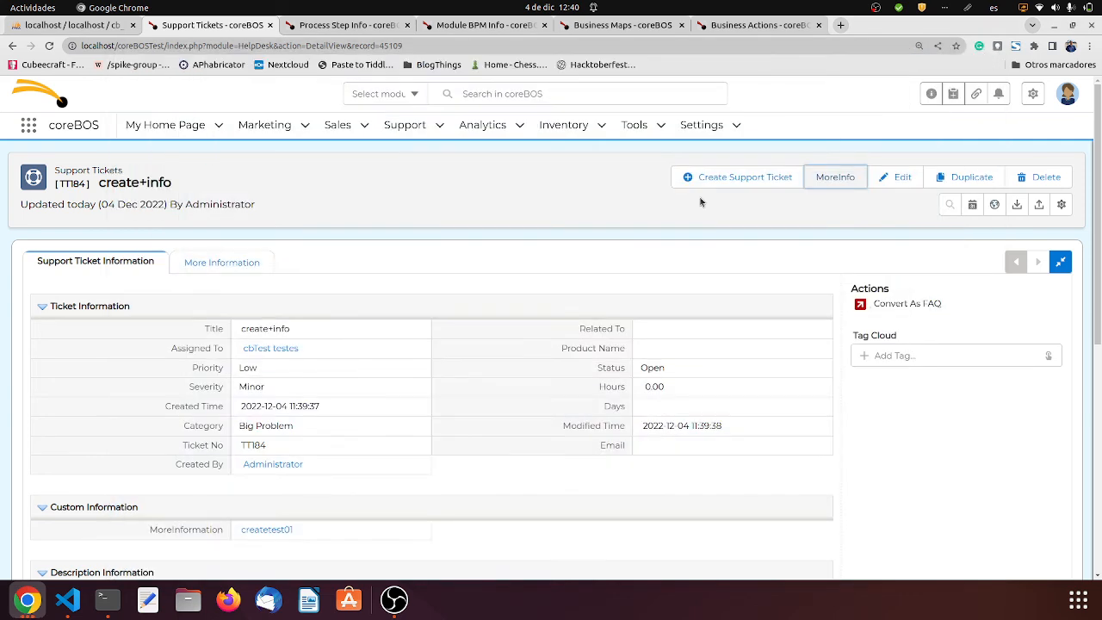